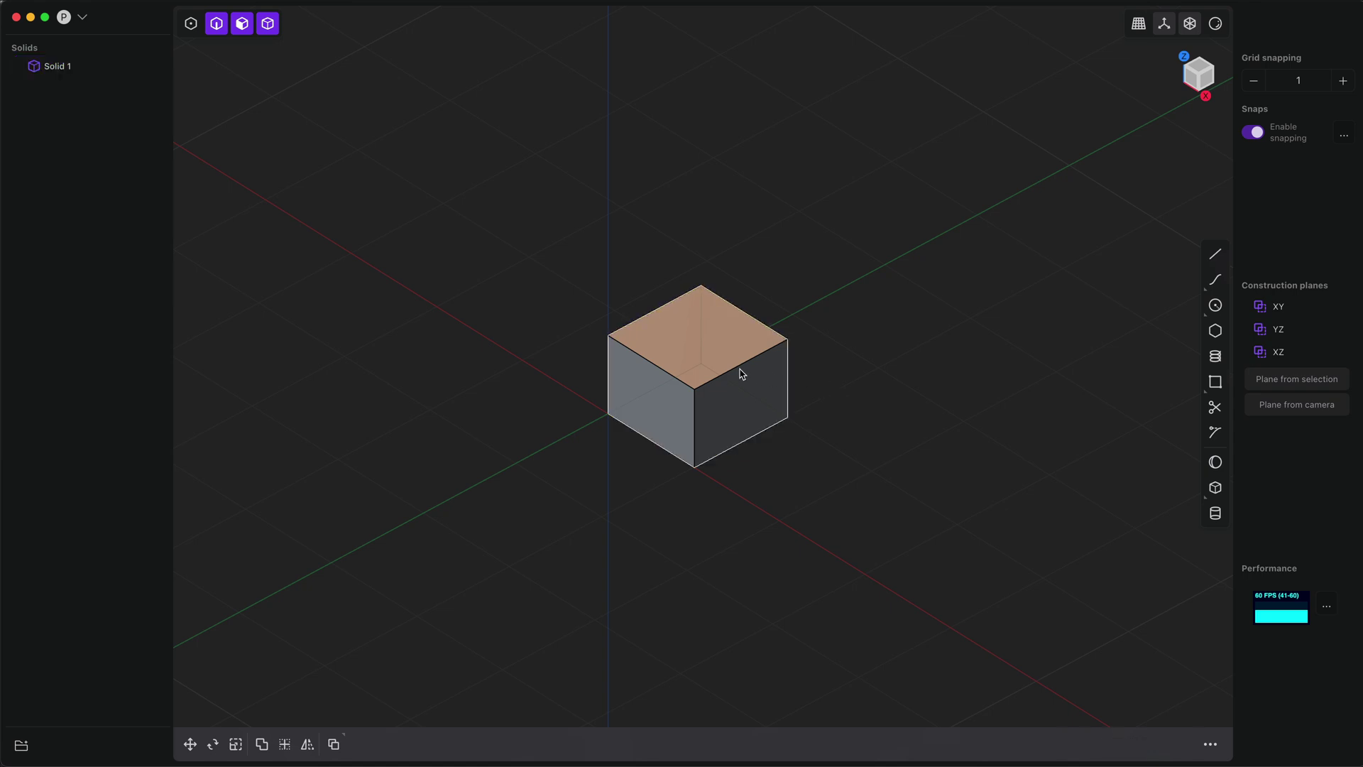
- Chamfer the cube's top edge by dragging out a wide bevel with the fillet tool
{"action": "left_click", "coordinate": [736, 369]}
{"action": "key", "text": "f"}
{"action": "left_click_drag", "start_coordinate": [734, 366], "coordinate": [781, 396]}
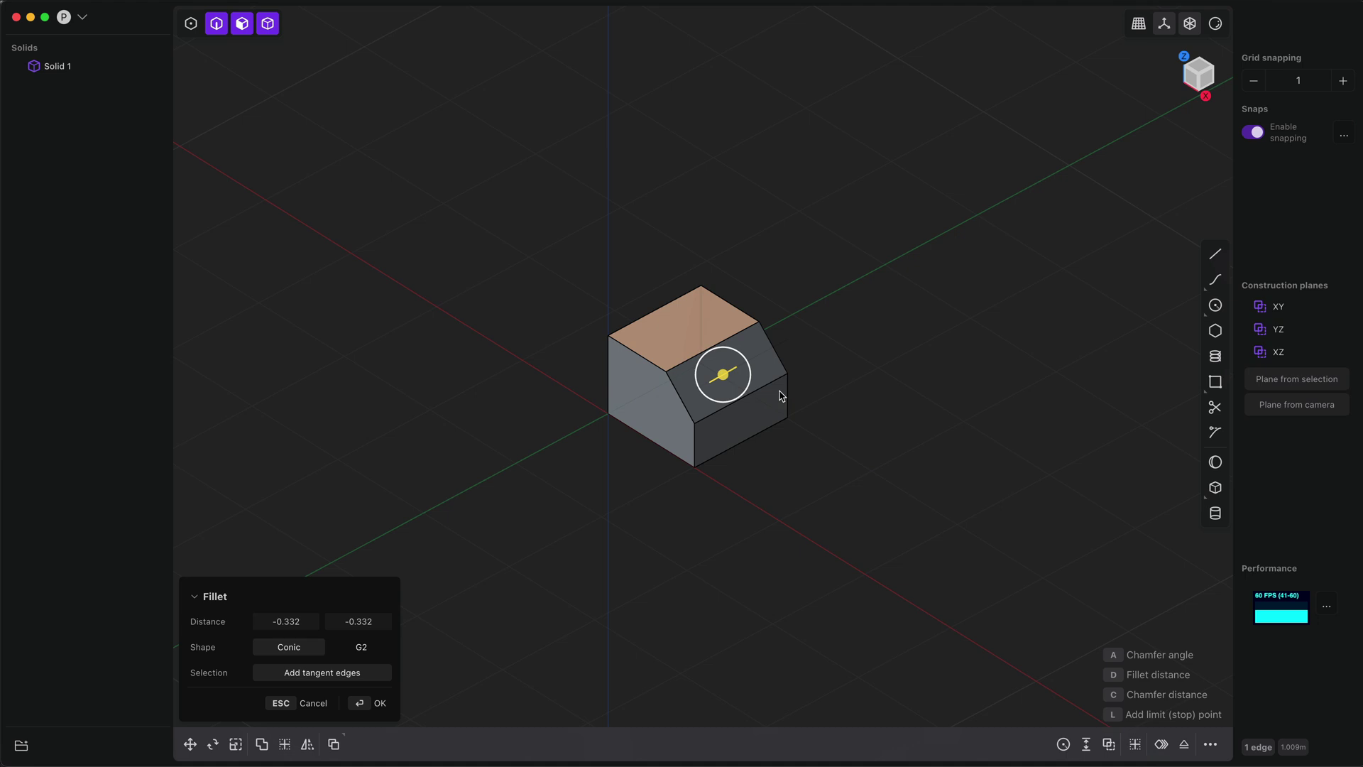
{"action": "key", "text": "Return"}
- Move the edge so the sloped face grows, view the block from lower down, and deselect
{"action": "left_click_drag", "start_coordinate": [718, 351], "coordinate": [686, 338]}
{"action": "middle_click_drag", "start_coordinate": [867, 356], "coordinate": [891, 329]}
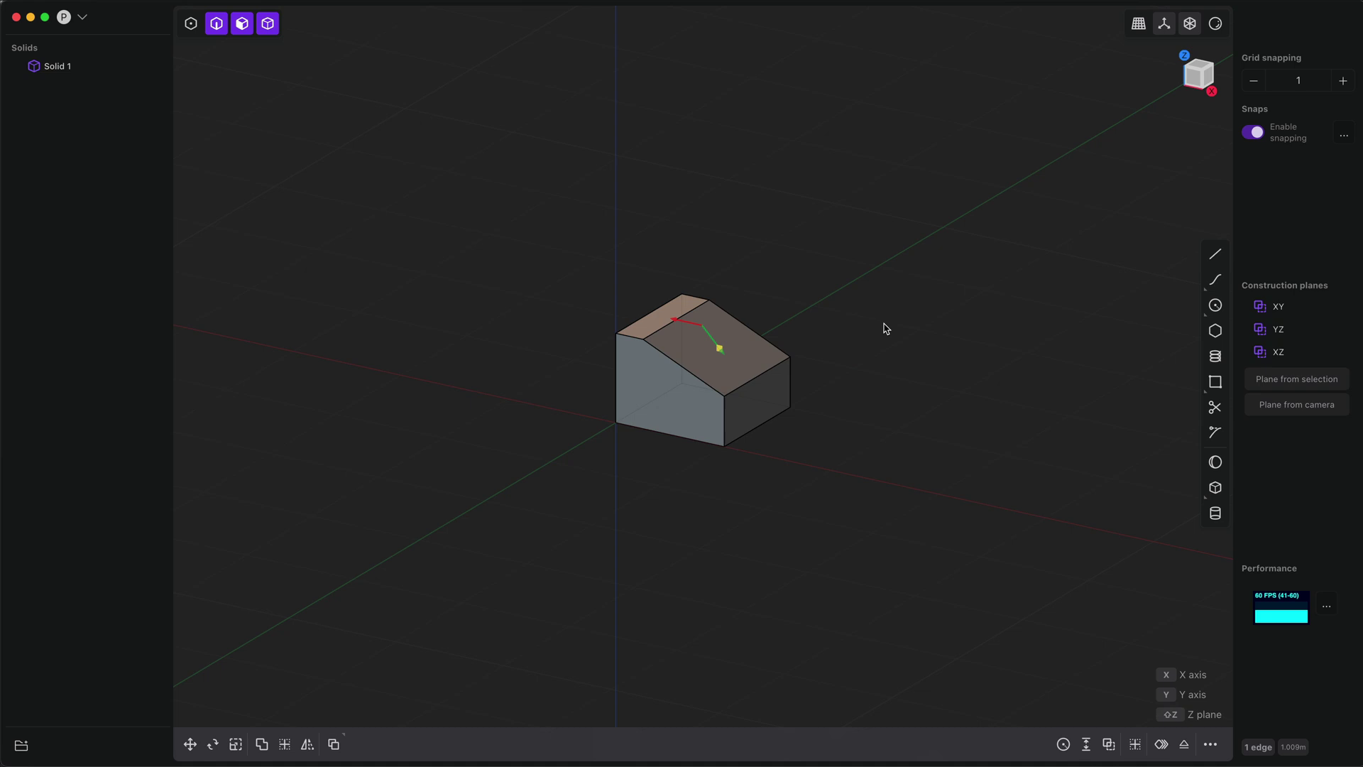
{"action": "left_click", "coordinate": [884, 328]}
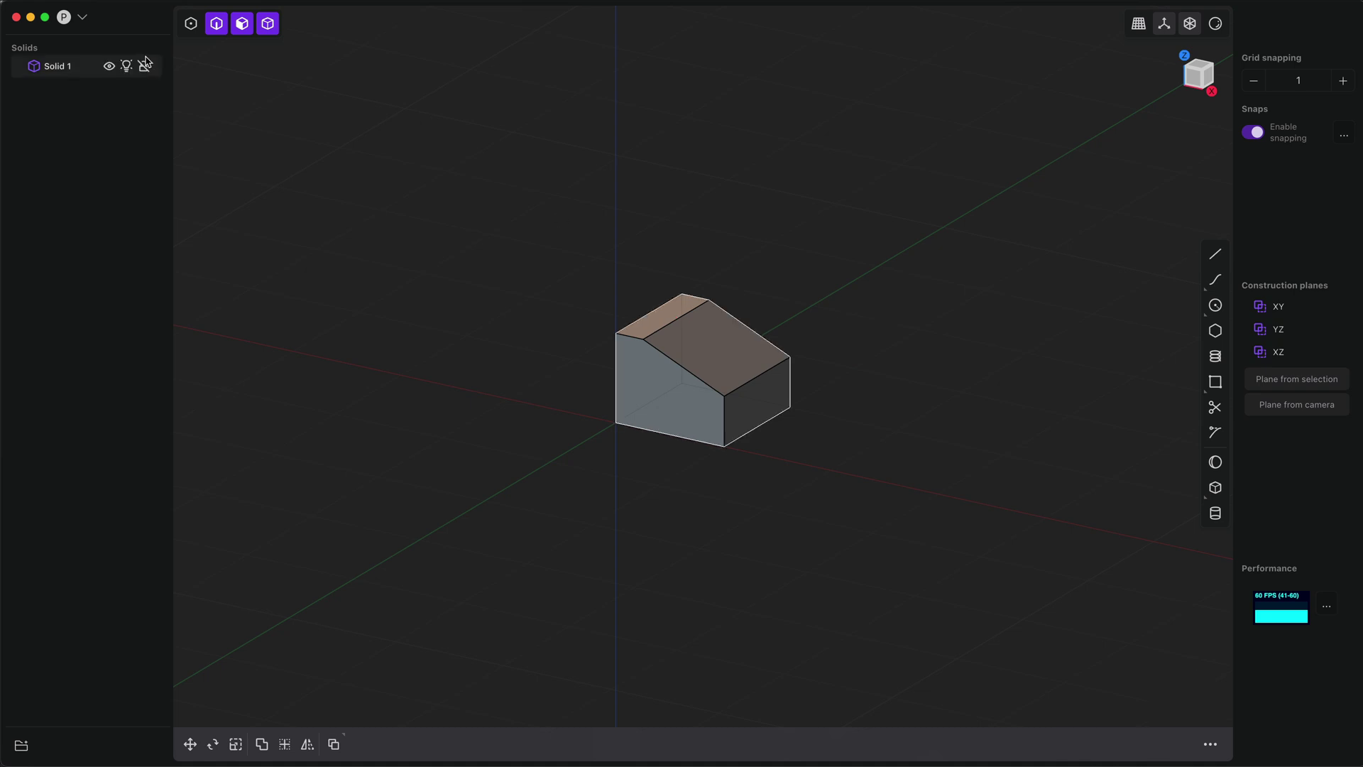
- Open Preferences from the application menu
{"action": "left_click", "coordinate": [79, 27]}
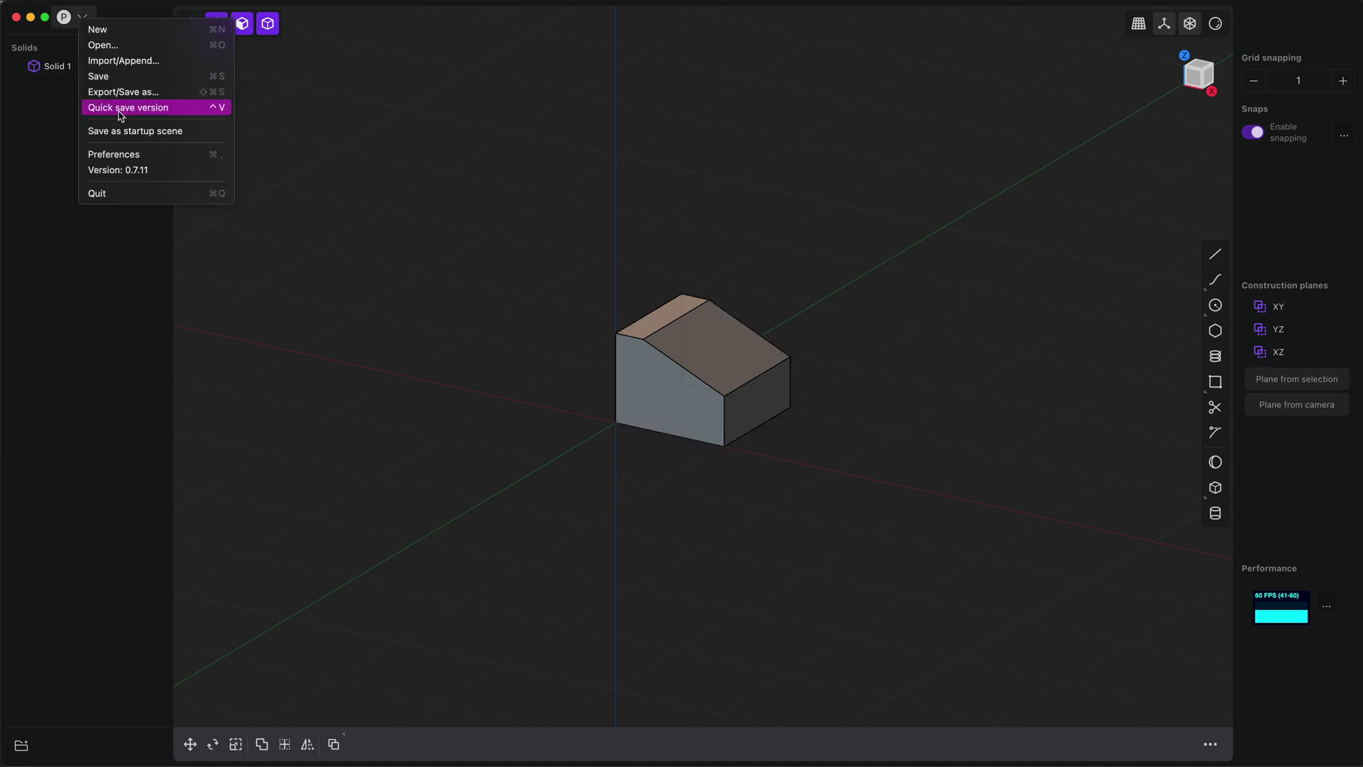
{"action": "left_click", "coordinate": [133, 156]}
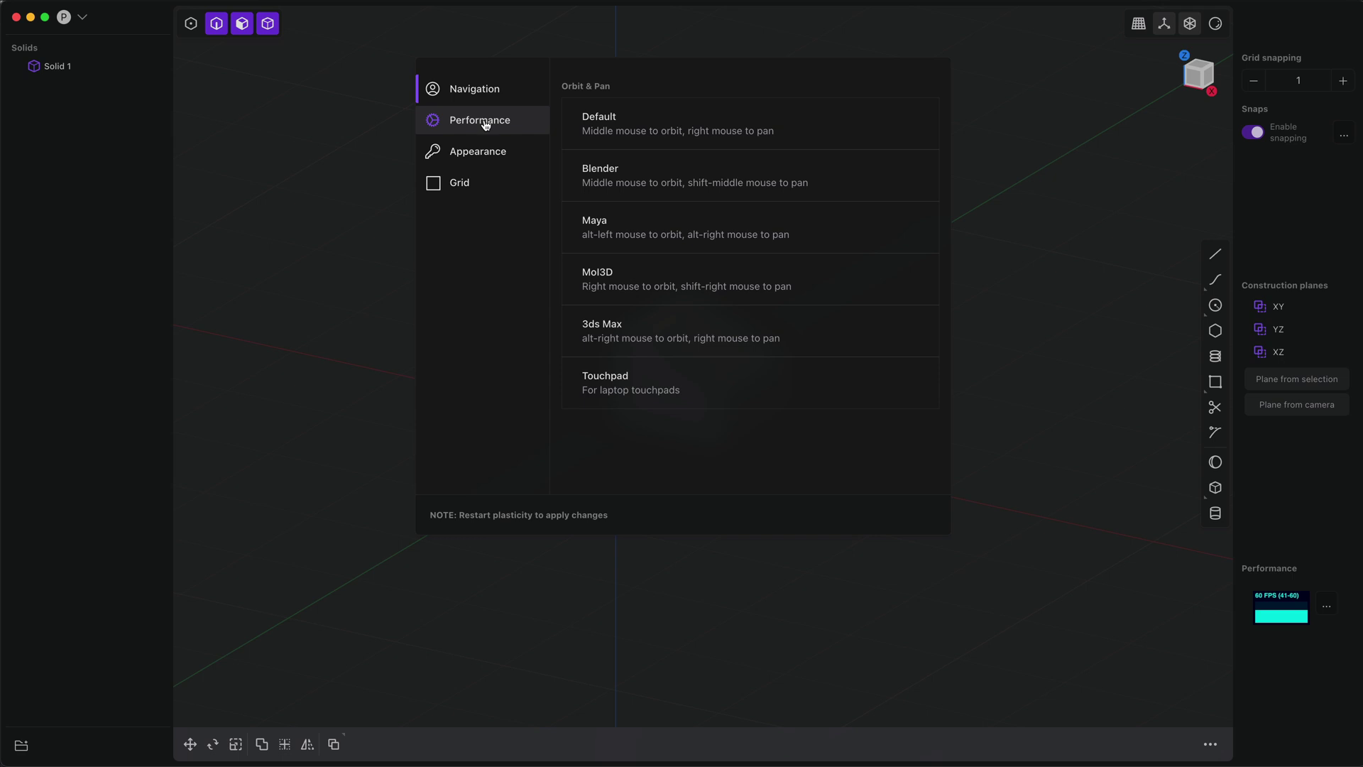
- Apply the bluer neutral tint, orange accent and a custom blue (30, 90, 174) viewport background
{"action": "left_click", "coordinate": [480, 151]}
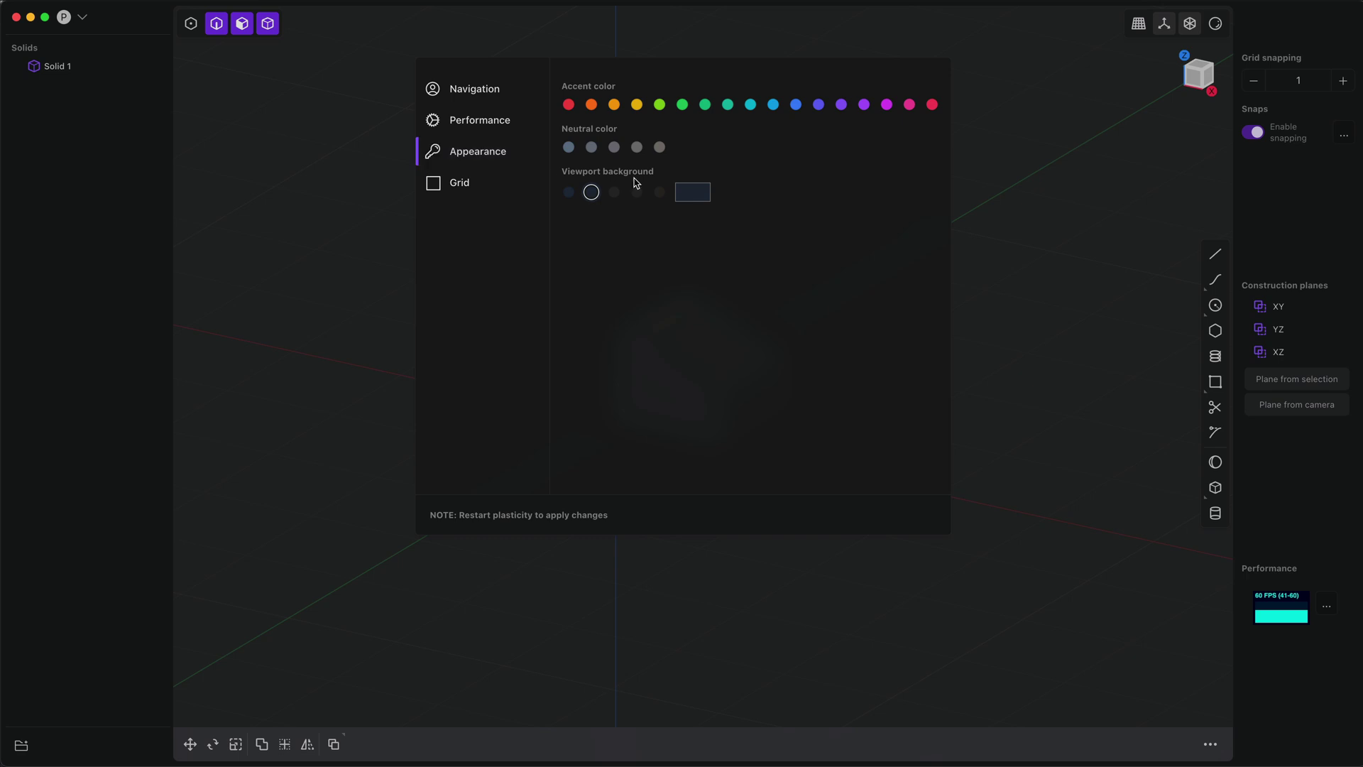
{"action": "left_click", "coordinate": [591, 147]}
{"action": "left_click", "coordinate": [614, 106]}
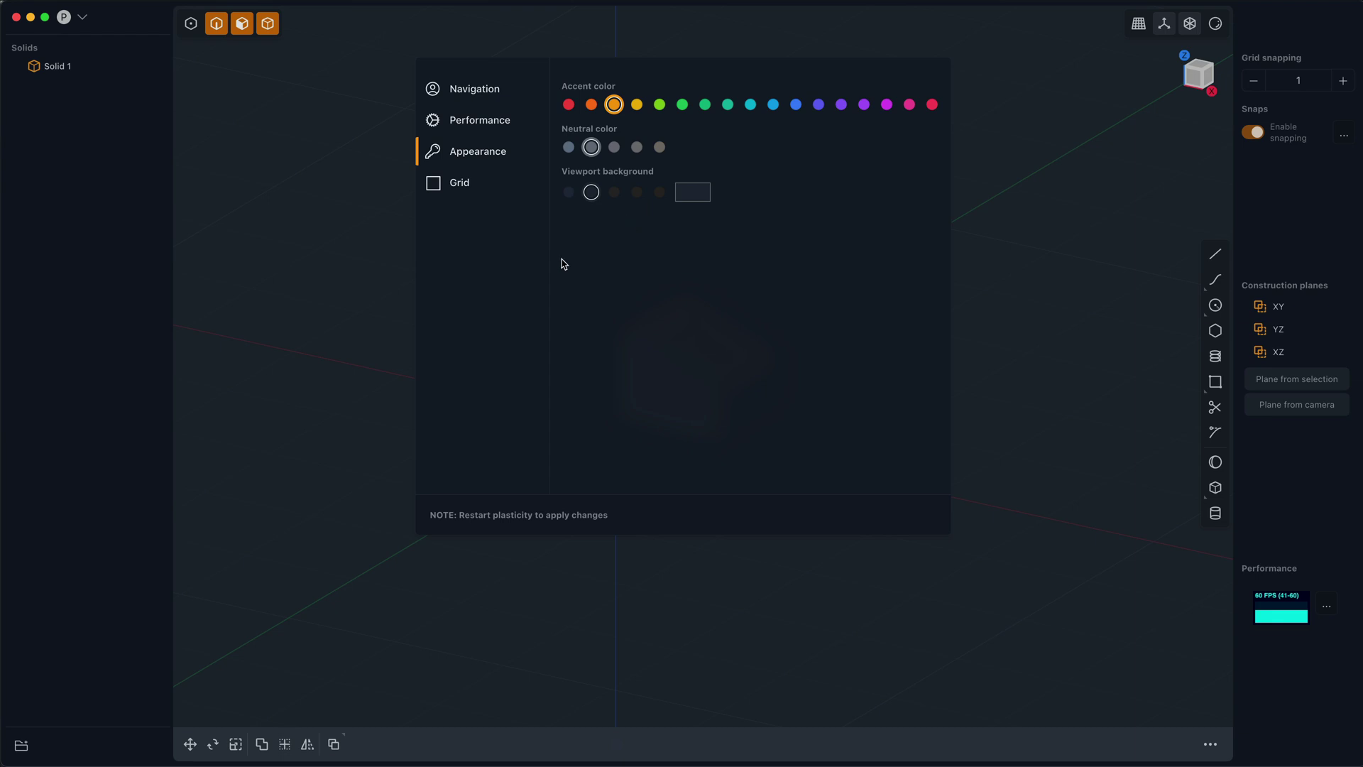
{"action": "left_click", "coordinate": [703, 196]}
{"action": "left_click", "coordinate": [788, 256]}
{"action": "left_click_drag", "start_coordinate": [793, 255], "coordinate": [812, 232]}
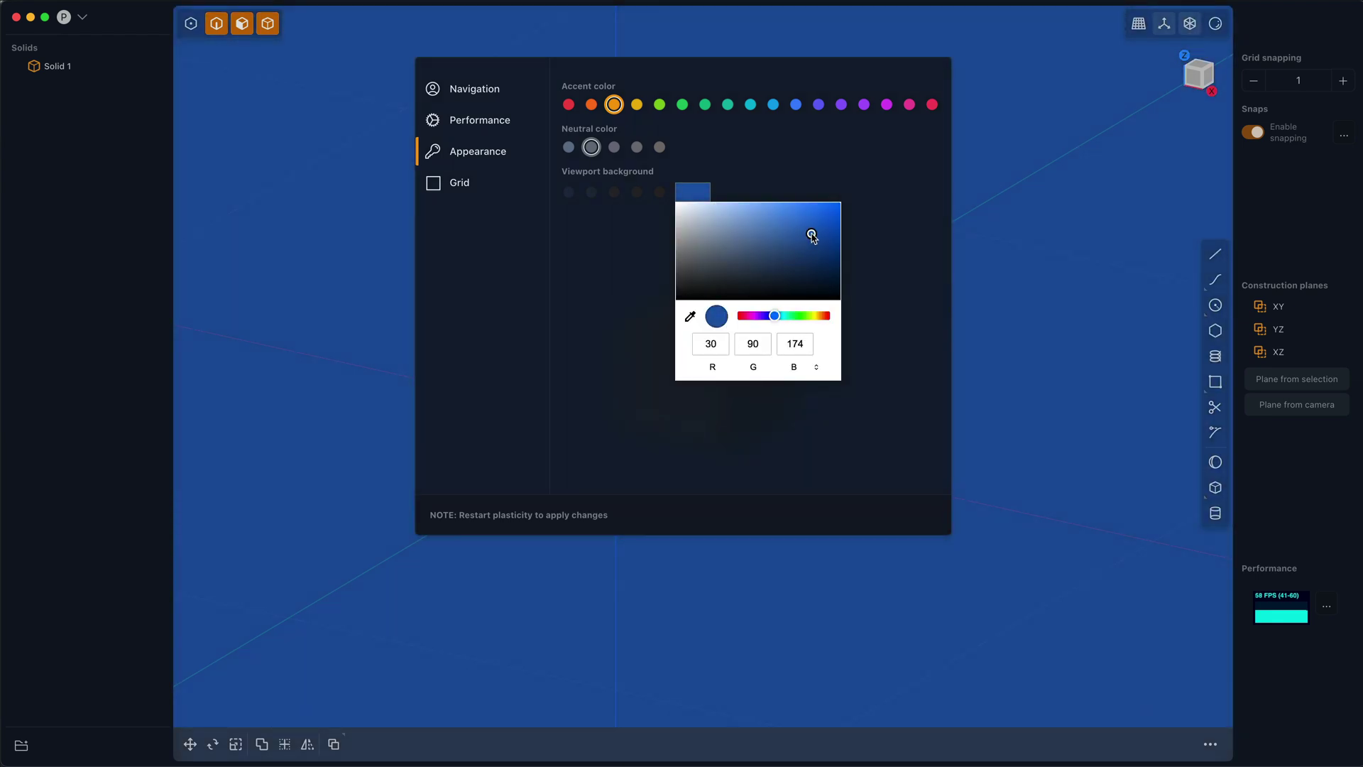
{"action": "left_click", "coordinate": [972, 239]}
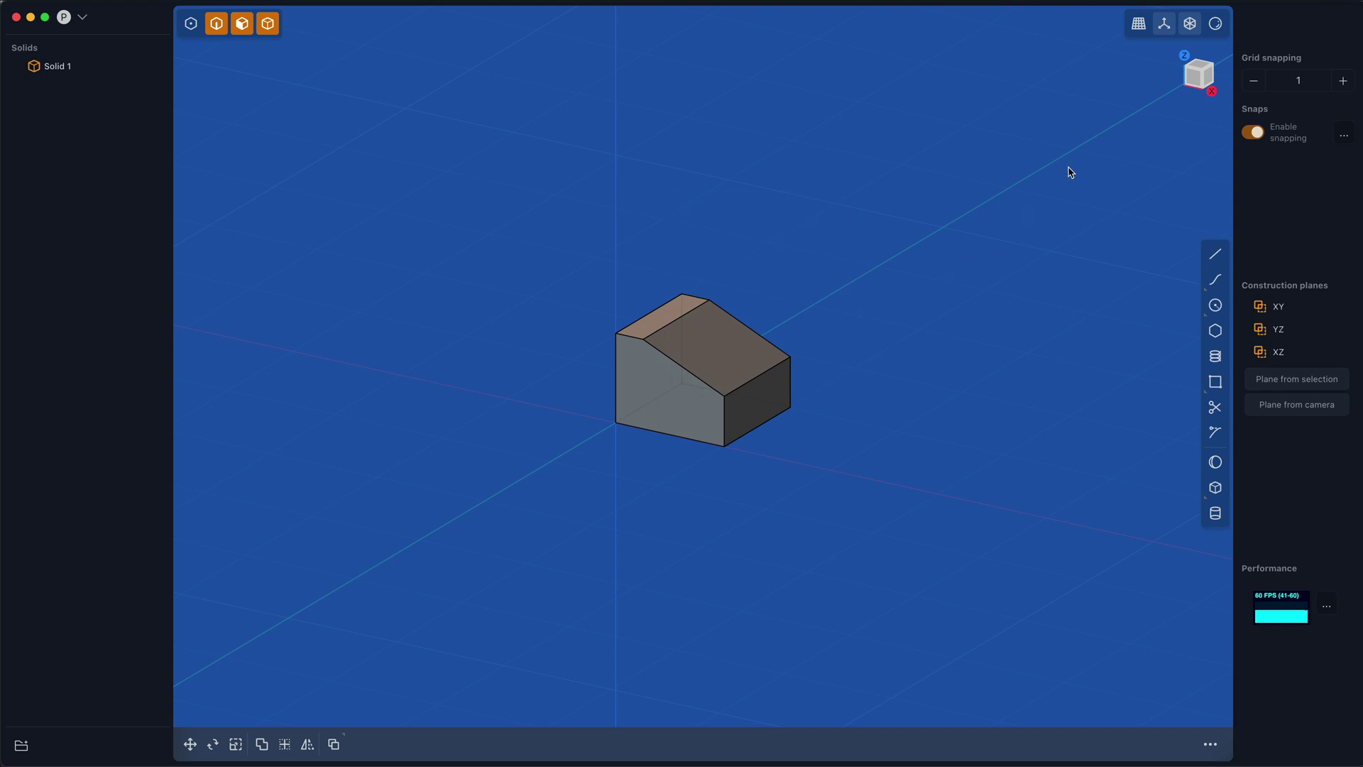
{"action": "left_click", "coordinate": [1212, 30]}
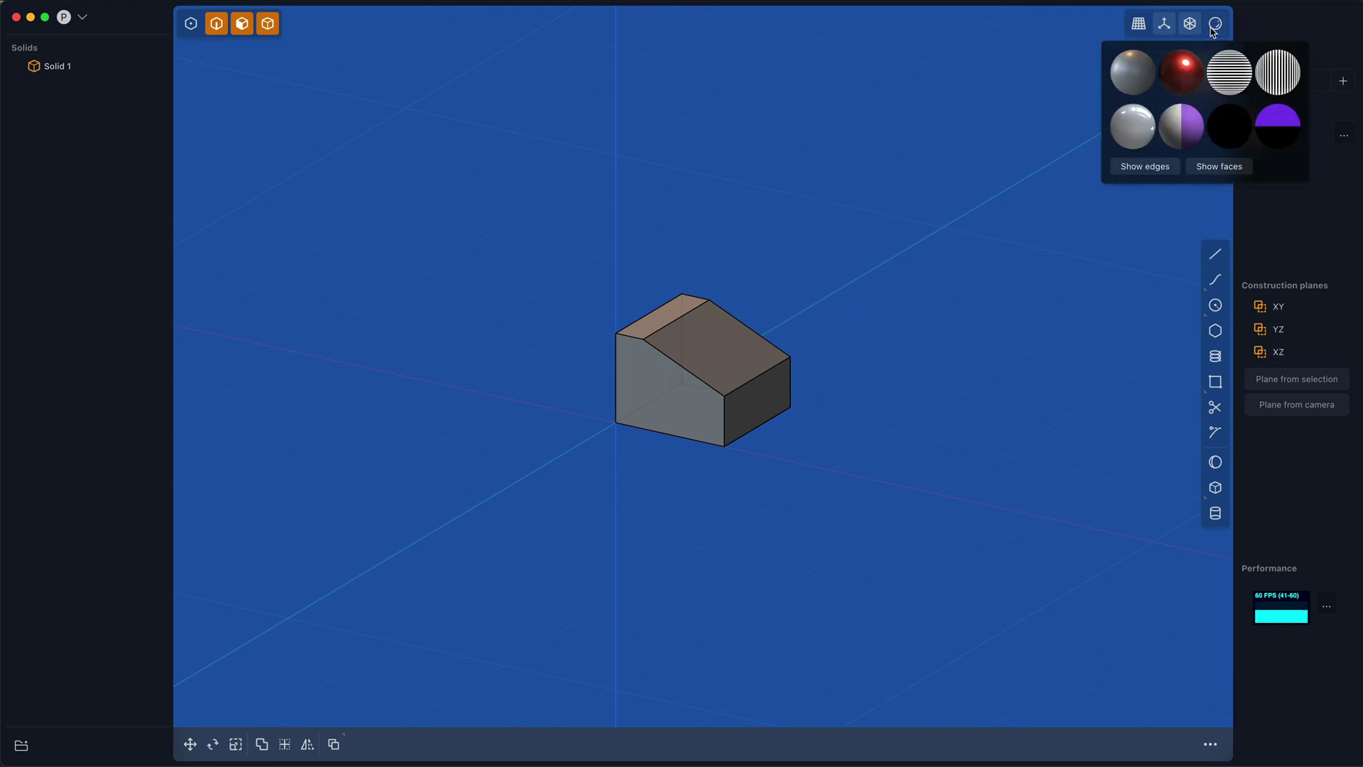
{"action": "left_click", "coordinate": [1145, 166]}
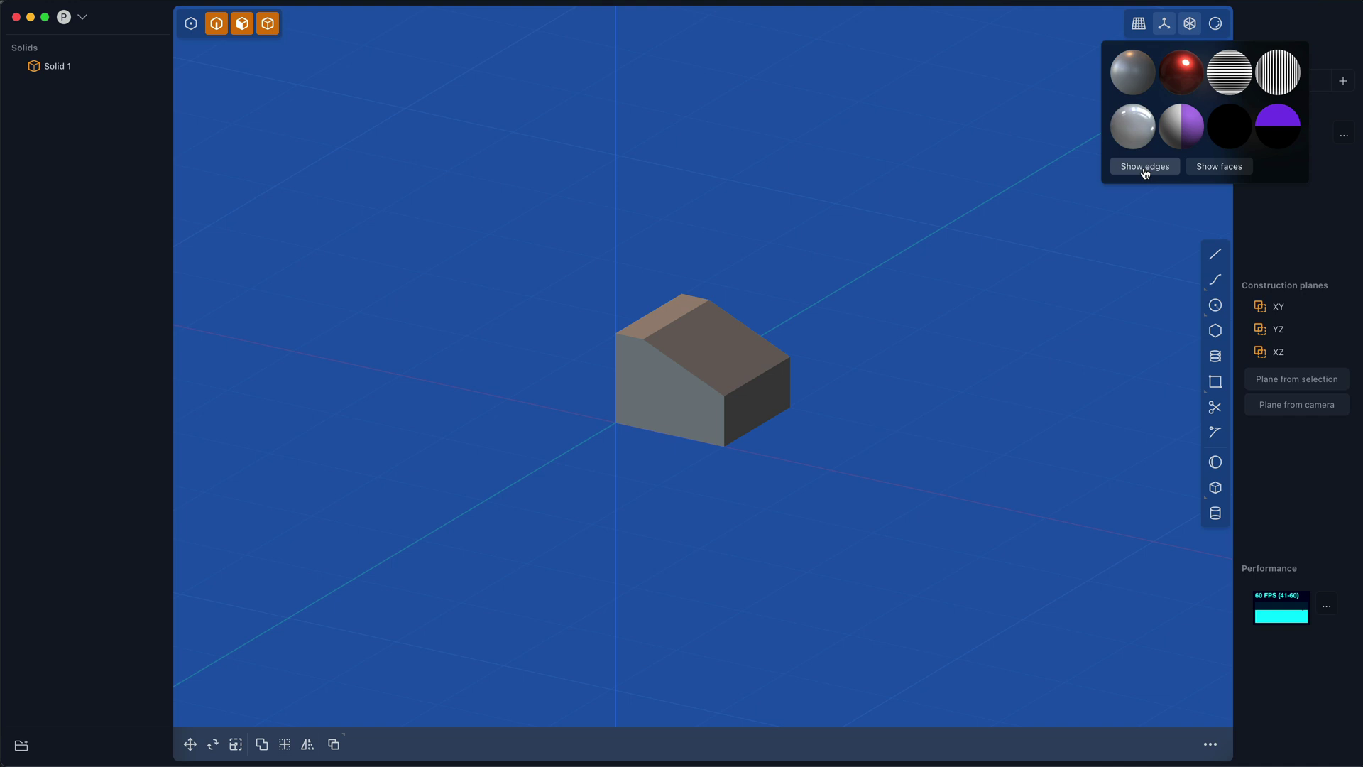
{"action": "scroll", "coordinate": [784, 328], "scroll_direction": "up", "scroll_amount": 3}
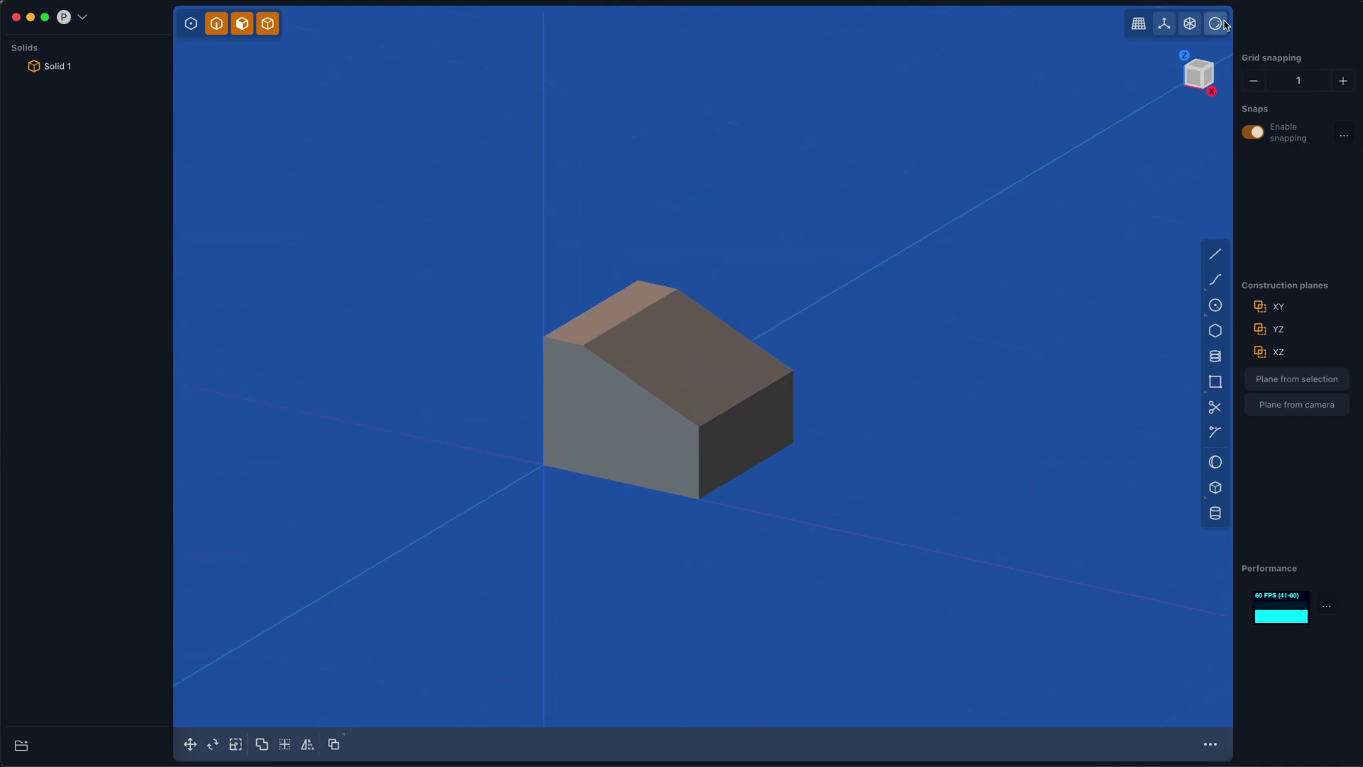
{"action": "left_click", "coordinate": [1165, 24]}
{"action": "middle_click_drag", "start_coordinate": [800, 307], "coordinate": [871, 298]}
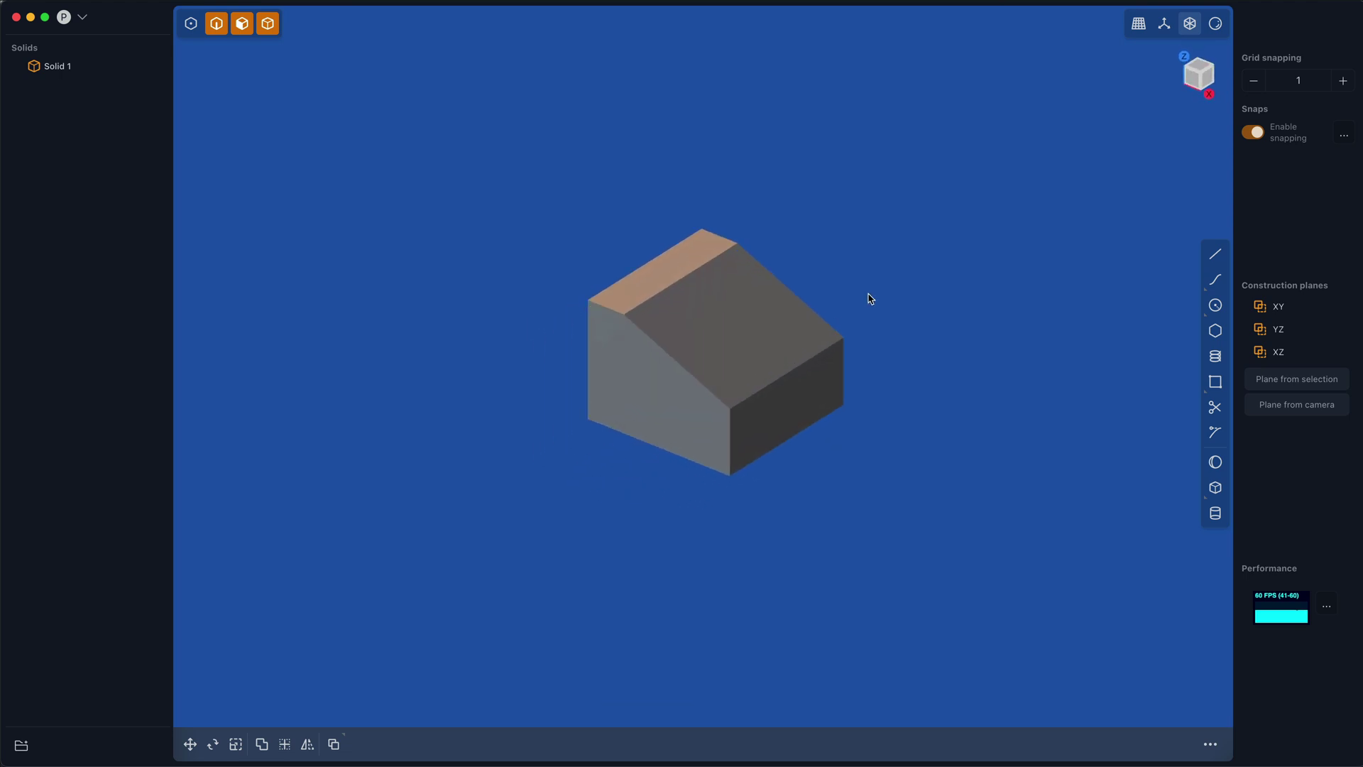
{"action": "left_click", "coordinate": [1164, 23]}
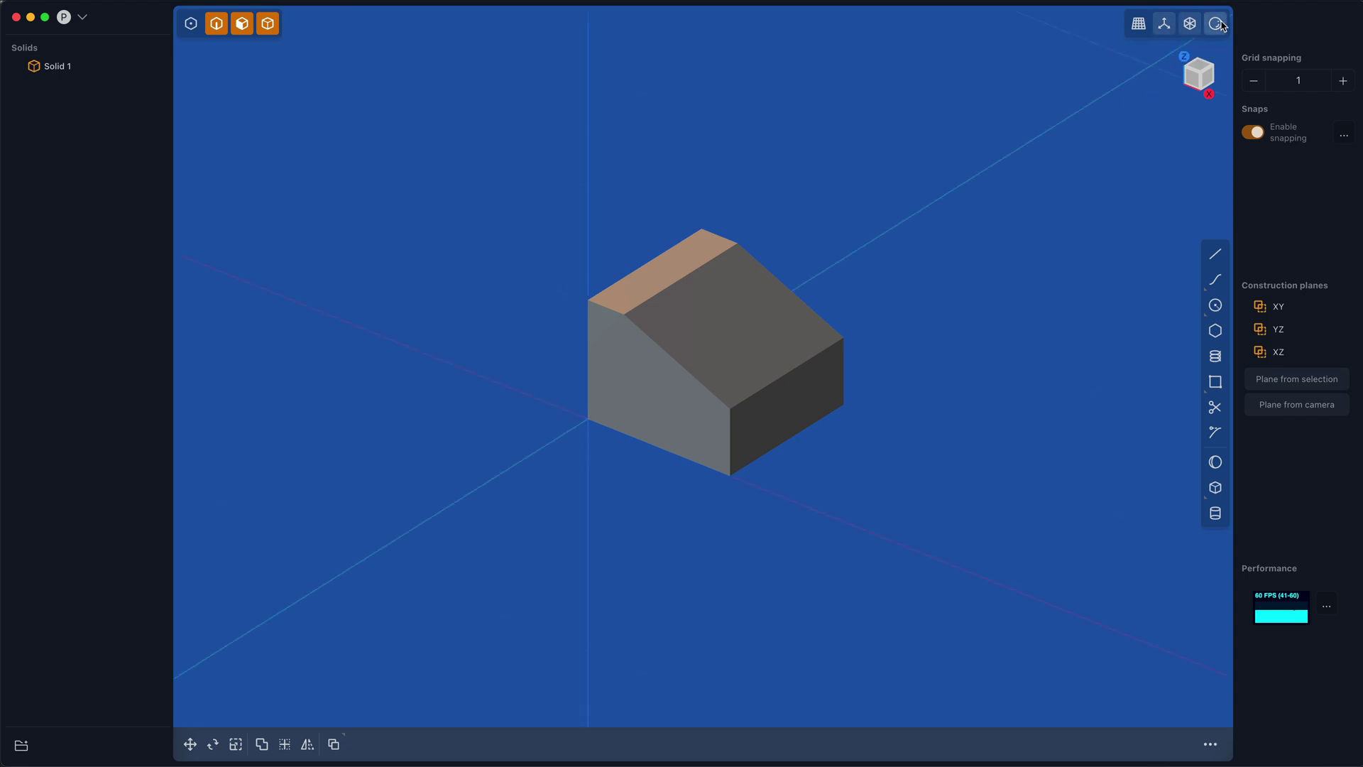
{"action": "left_click", "coordinate": [1216, 24]}
- Restore the solid's edge outlines and change the grid's Accented lines every from 5 to 10
{"action": "left_click", "coordinate": [1159, 168]}
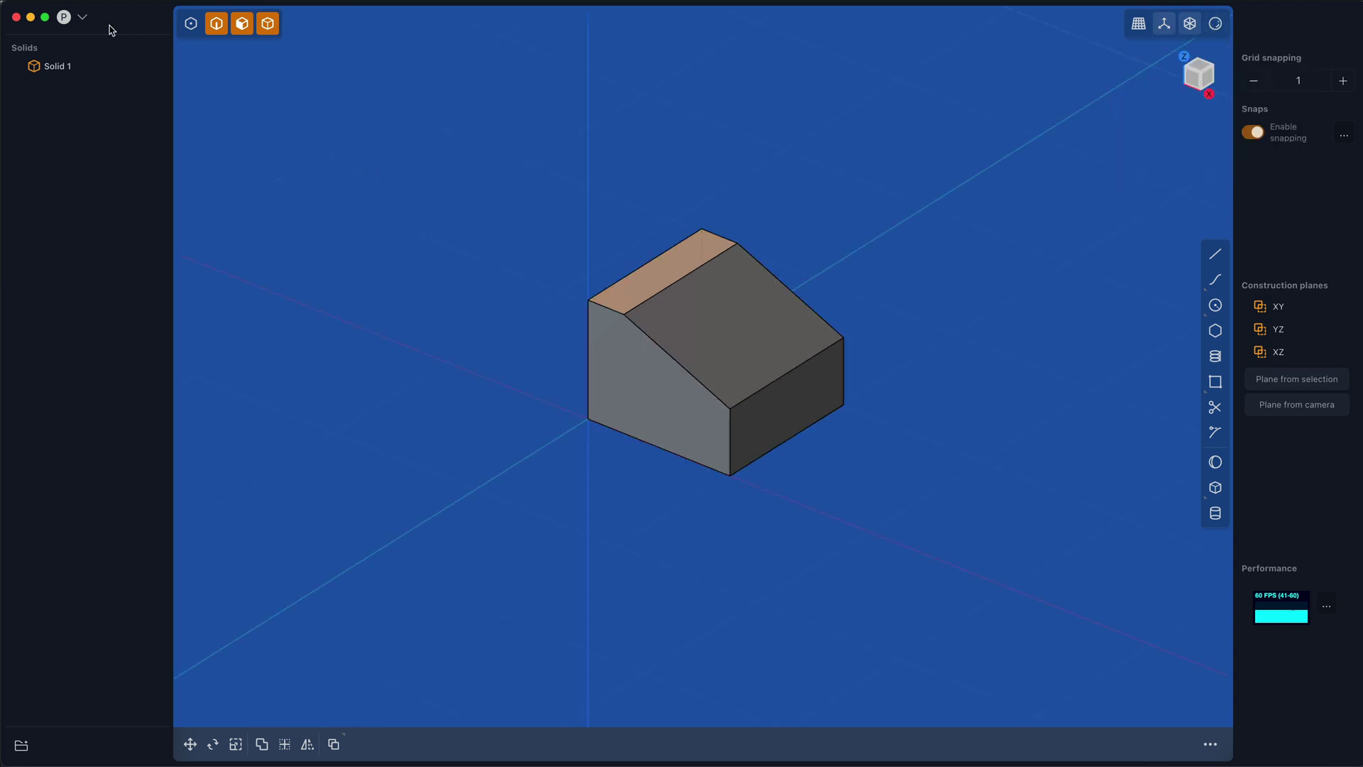
{"action": "left_click", "coordinate": [66, 17]}
{"action": "left_click", "coordinate": [122, 144]}
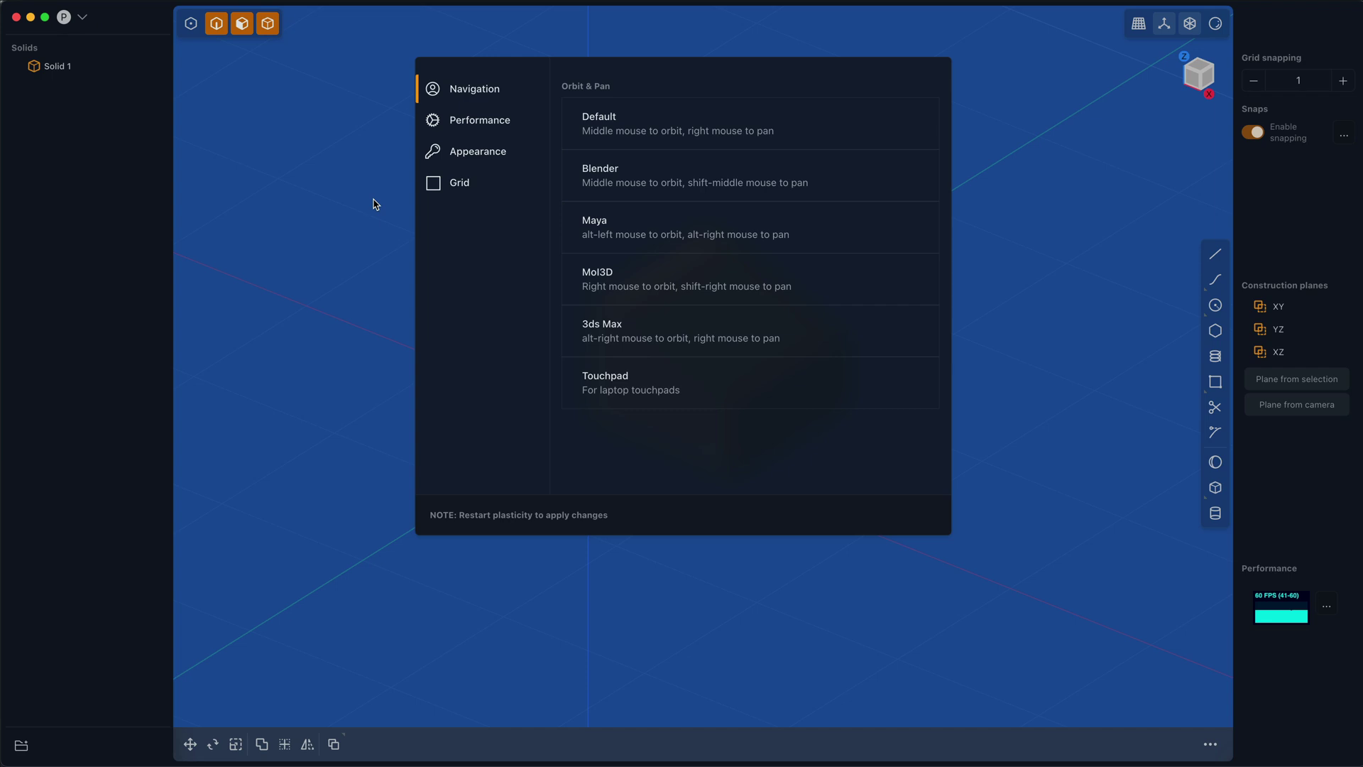
{"action": "left_click", "coordinate": [481, 186]}
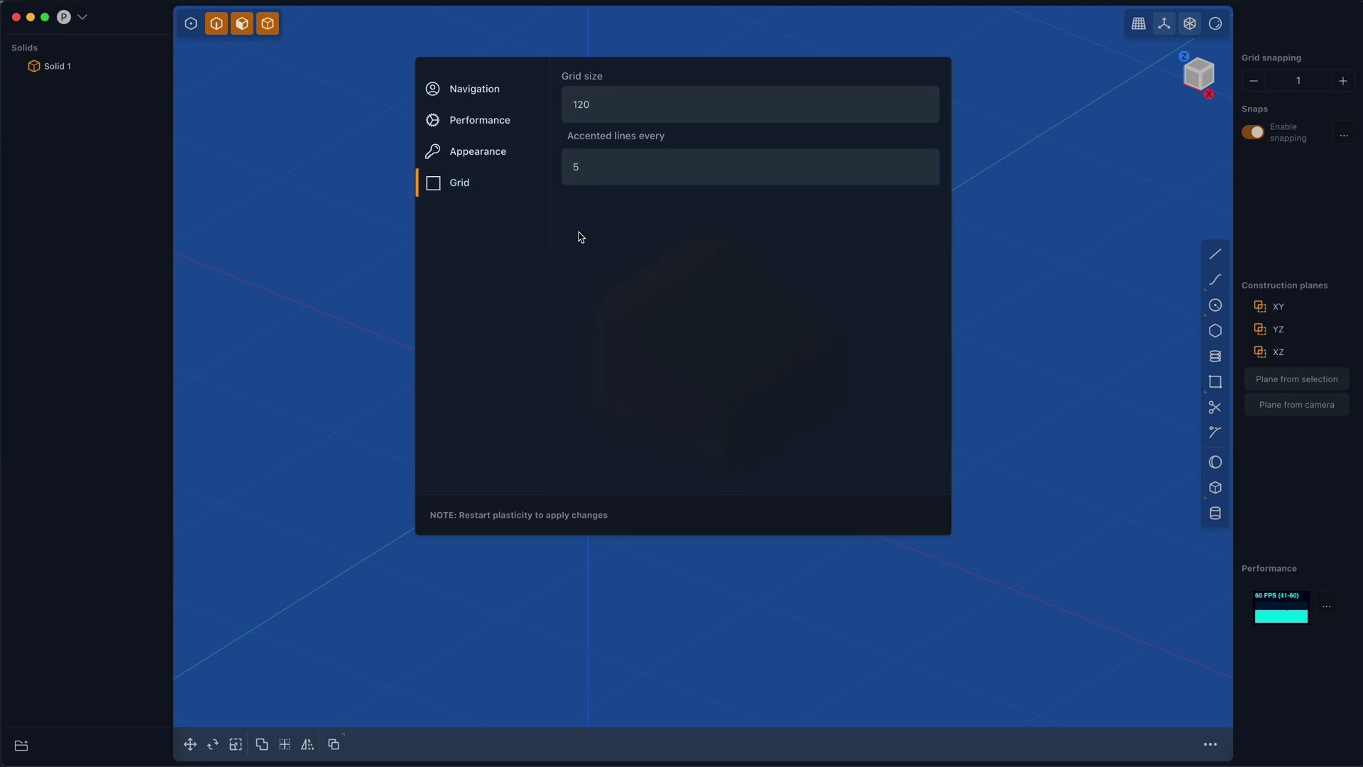
{"action": "double_click", "coordinate": [624, 171]}
{"action": "type", "text": "10"}
{"action": "left_click", "coordinate": [312, 347]}
{"action": "scroll", "coordinate": [441, 386], "scroll_direction": "down", "scroll_amount": 6}
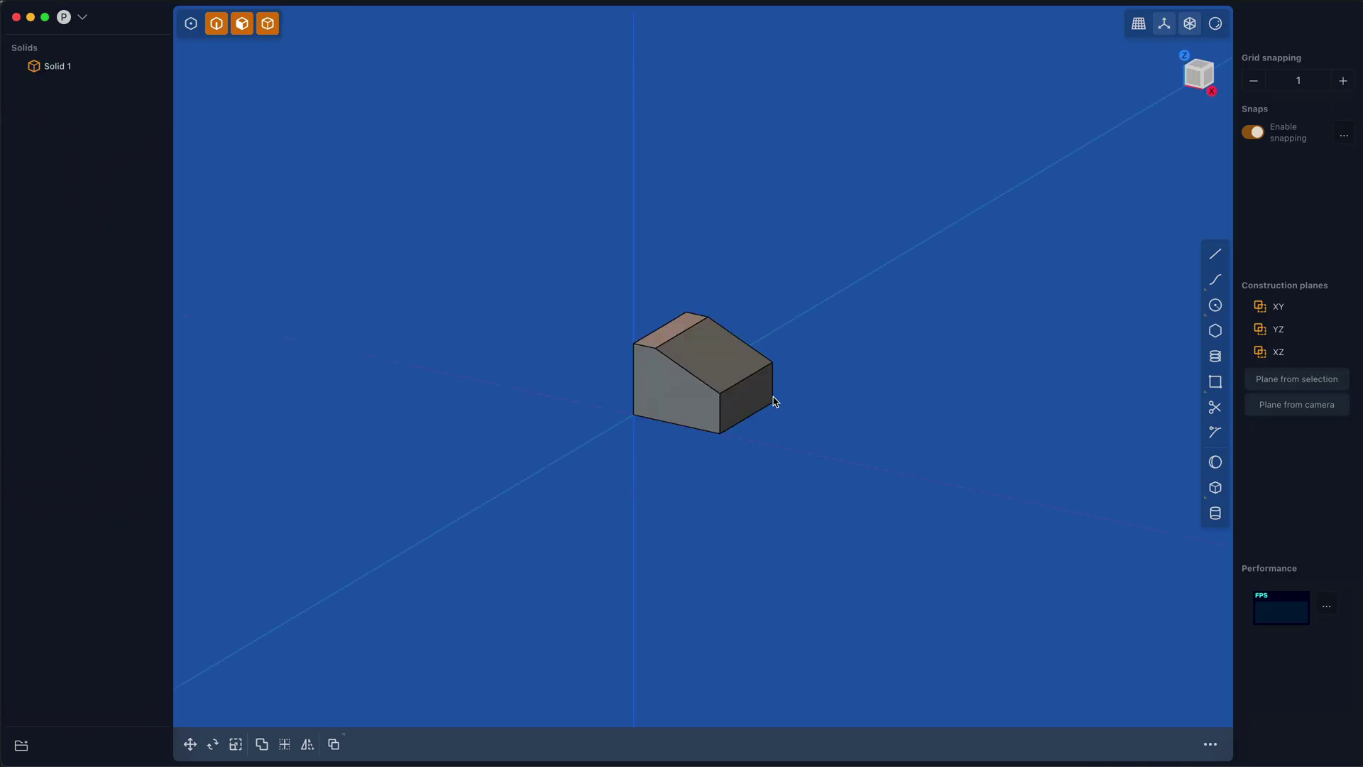
- Shift the view left and set the grid snapping increment to 5
{"action": "scroll", "coordinate": [880, 444], "scroll_direction": "down", "scroll_amount": 3}
{"action": "middle_click_drag", "start_coordinate": [872, 438], "coordinate": [812, 423], "text": "shift"}
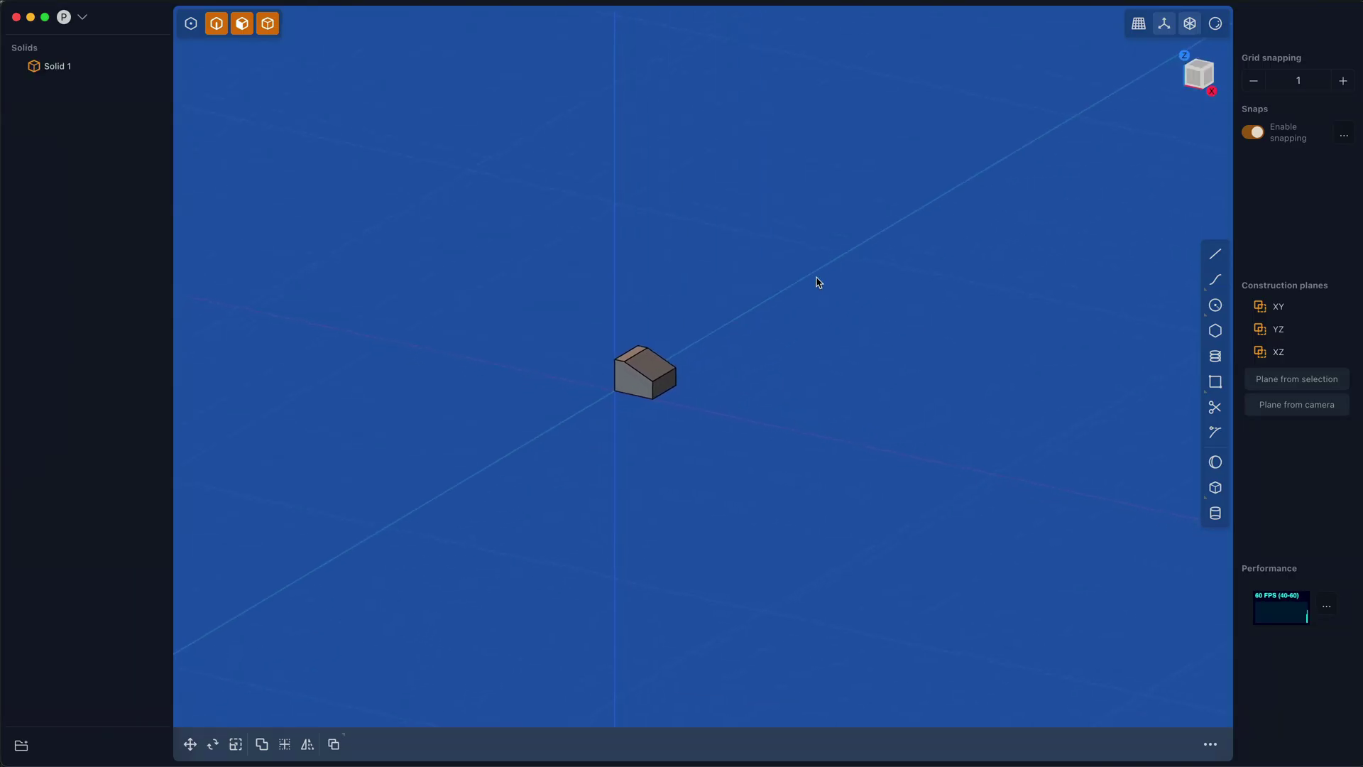
{"action": "middle_click_drag", "start_coordinate": [1039, 449], "coordinate": [878, 477], "text": "shift"}
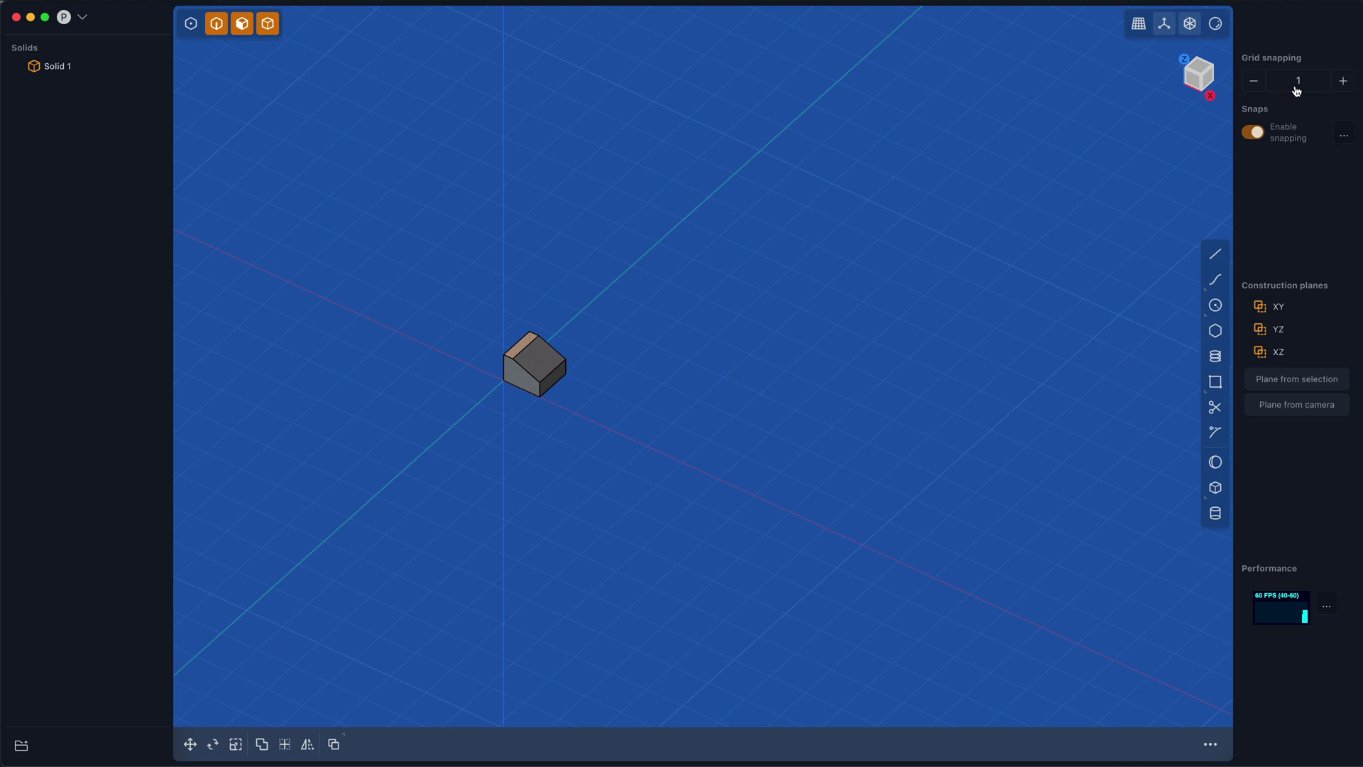
{"action": "left_click", "coordinate": [1342, 80]}
{"action": "left_click", "coordinate": [1255, 81]}
- Open Preferences on the Performance page showing GPU and CPU quality at Normal
{"action": "left_click", "coordinate": [73, 17]}
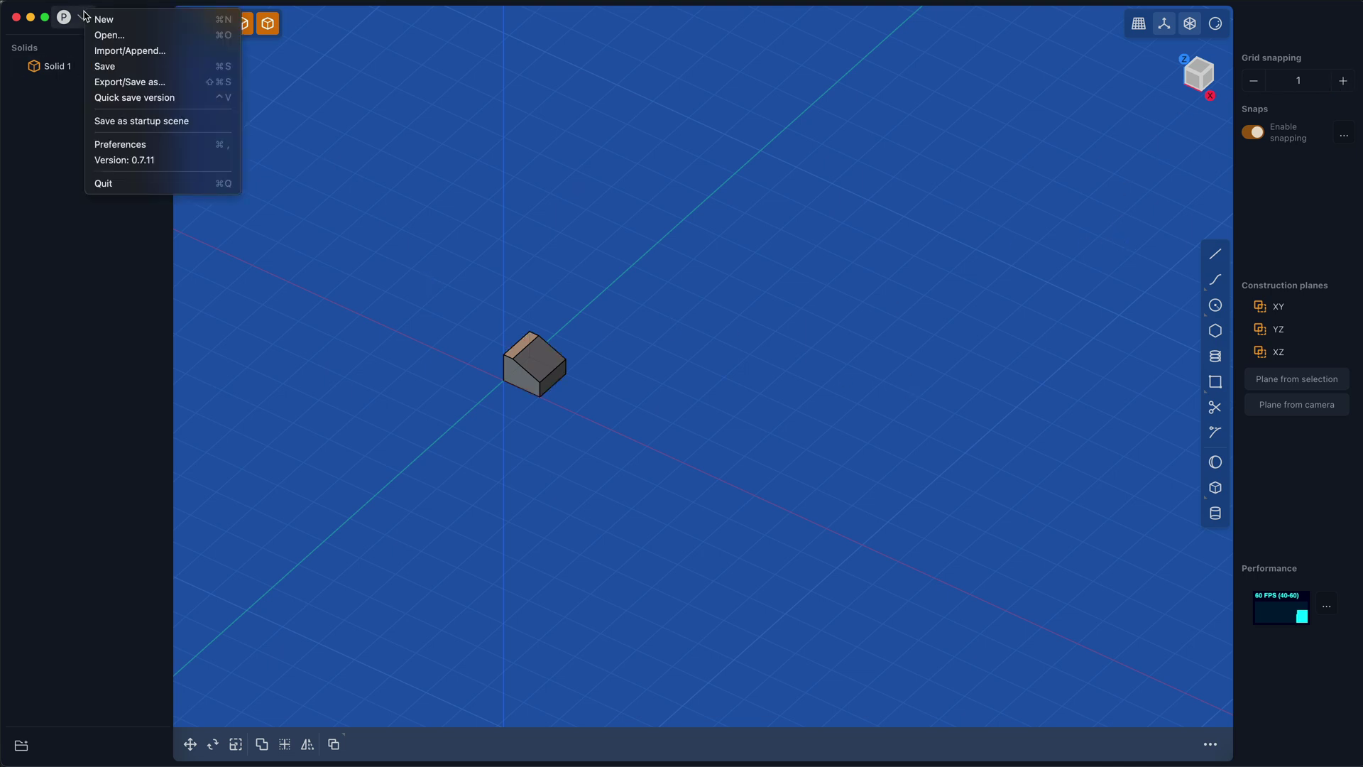
{"action": "left_click", "coordinate": [145, 145]}
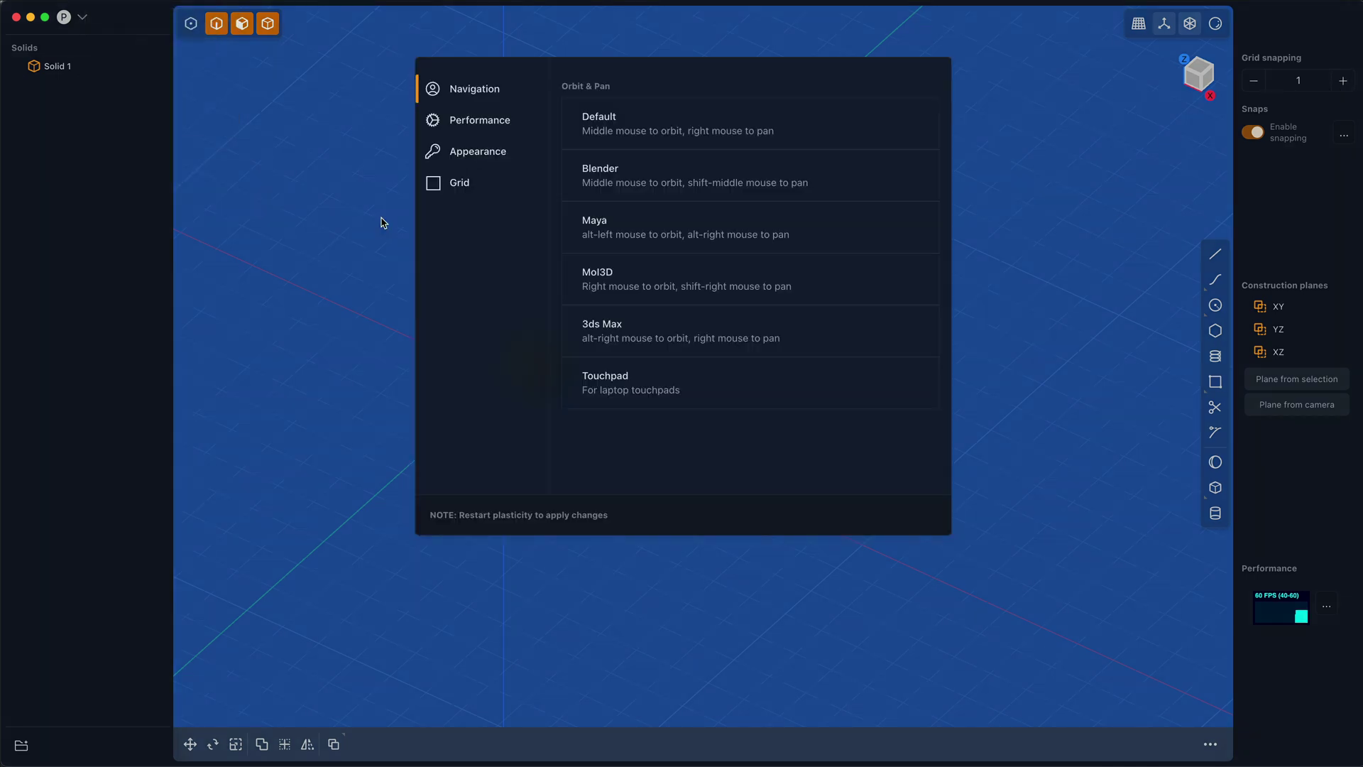
{"action": "left_click", "coordinate": [472, 123]}
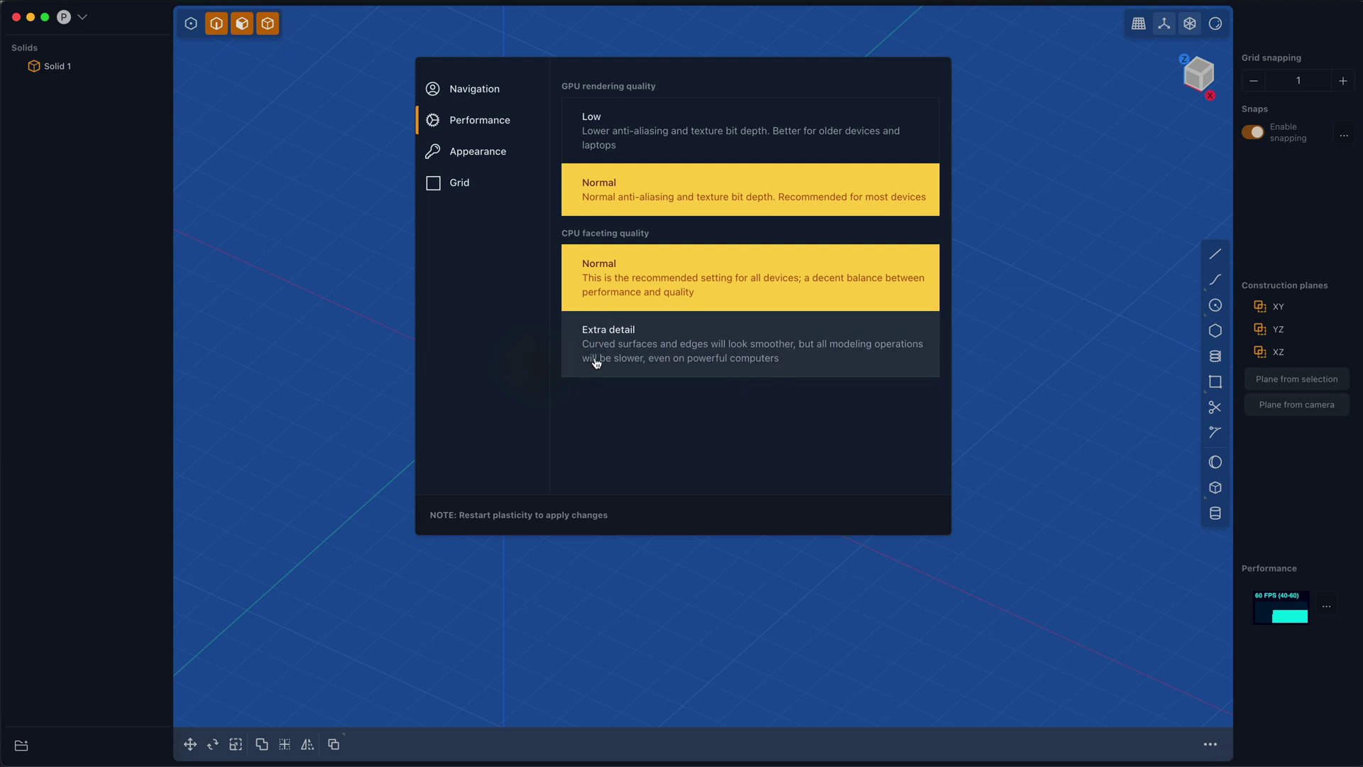
- Close Preferences, frame the block, and cancel a trial fillet on the ridge edge
{"action": "left_click", "coordinate": [1063, 382]}
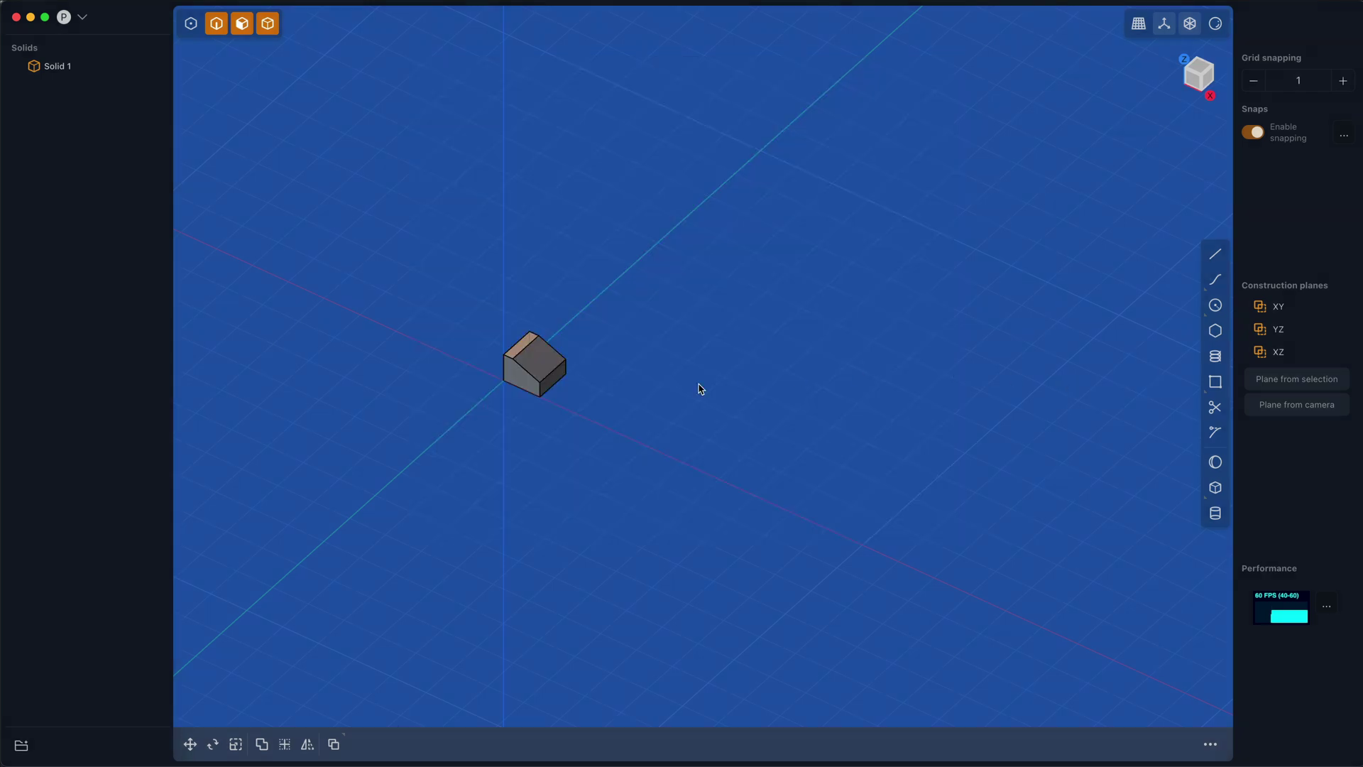
{"action": "middle_click_drag", "start_coordinate": [608, 398], "coordinate": [745, 467], "text": "shift"}
{"action": "left_click", "coordinate": [731, 446]}
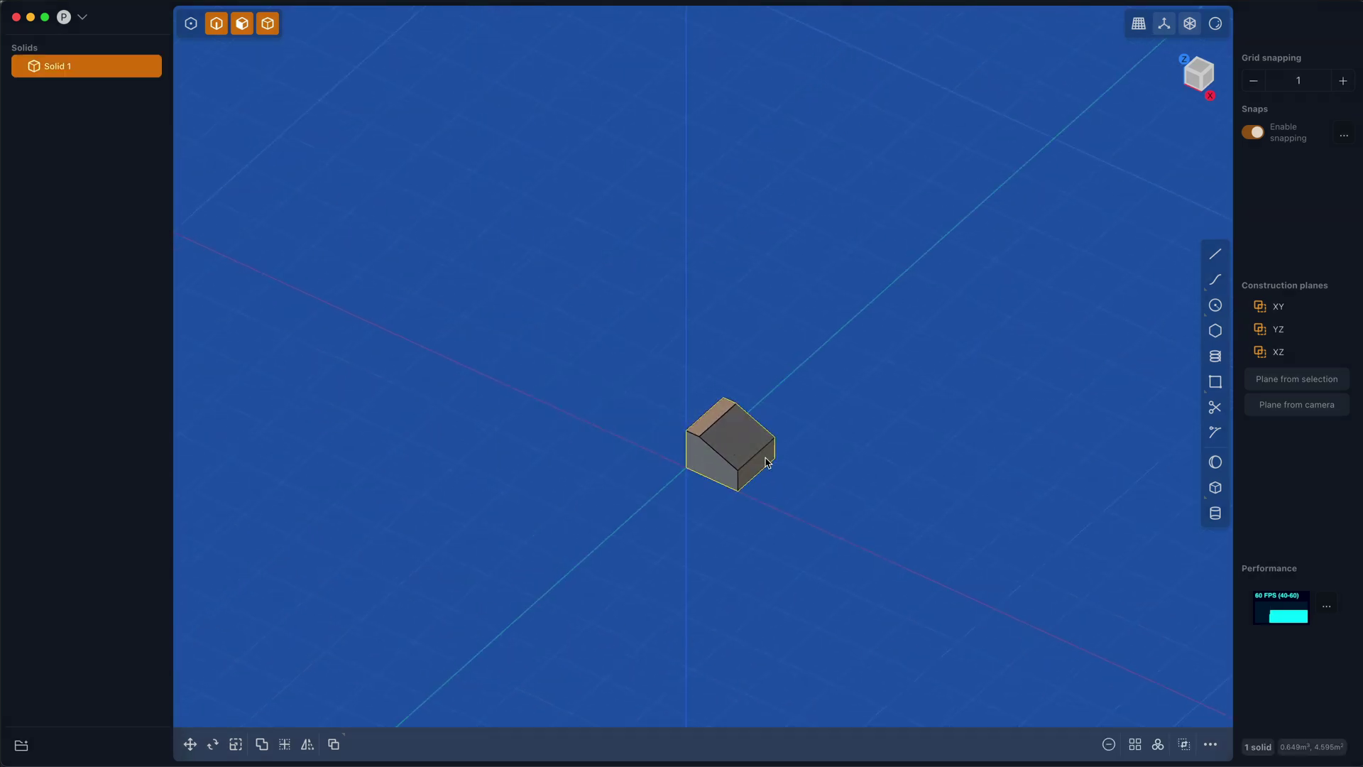
{"action": "key", "text": "/"}
{"action": "left_click", "coordinate": [578, 230]}
{"action": "key", "text": "f"}
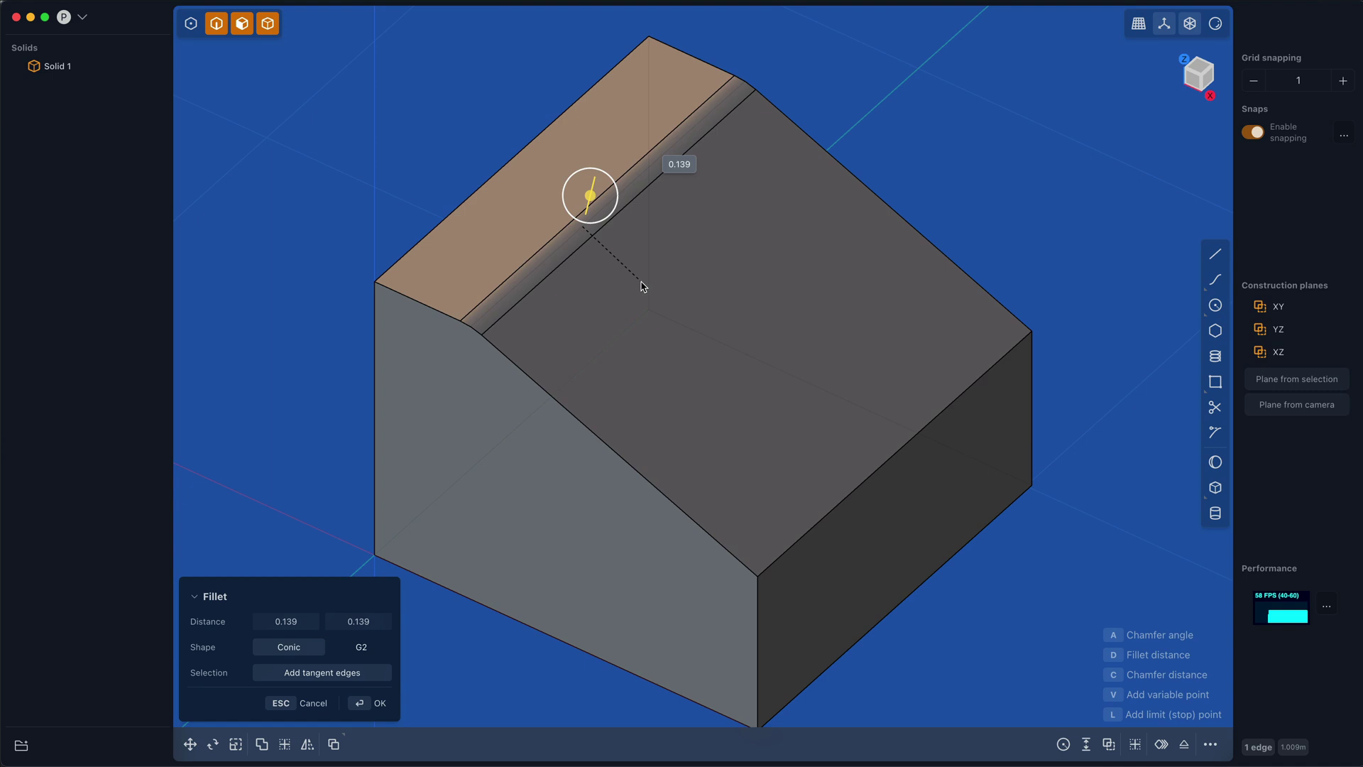
{"action": "key", "text": "Escape"}
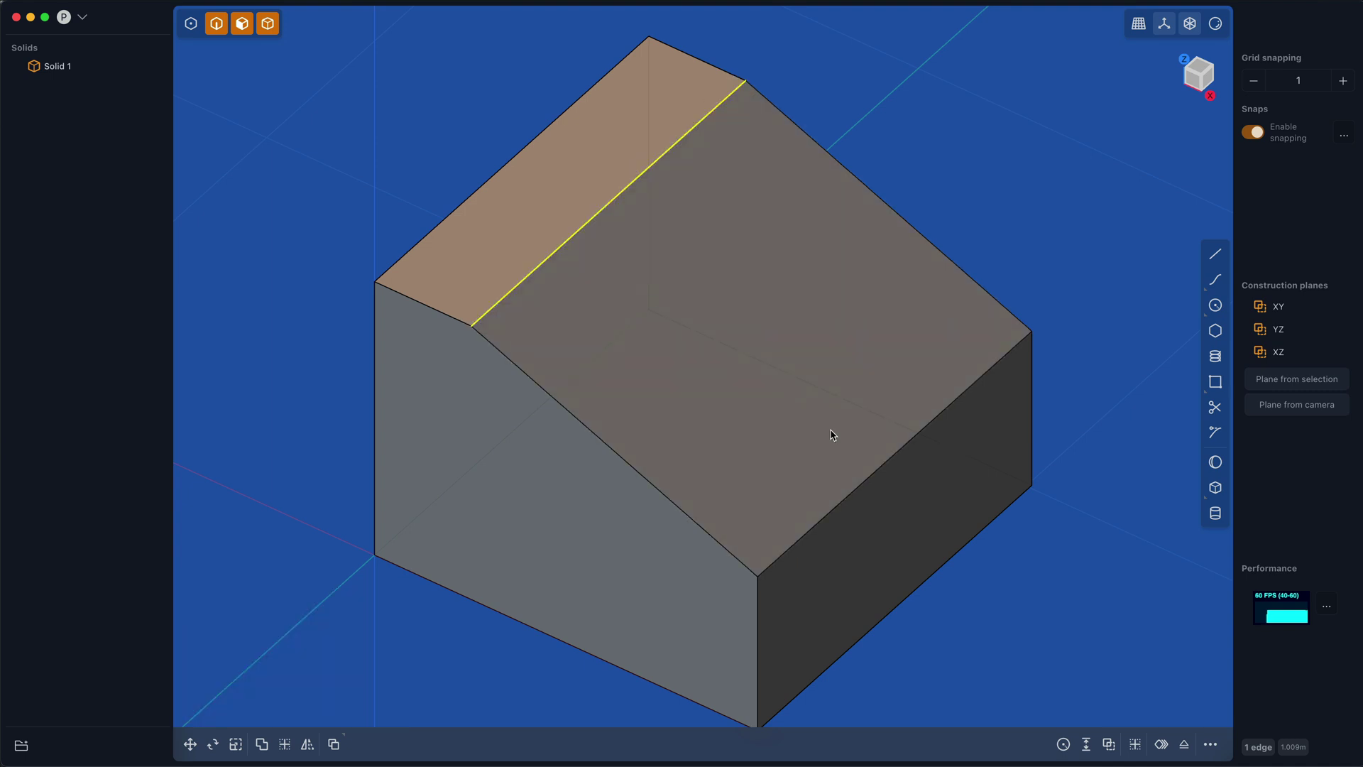
- Fillet the sloped top's front edge at about 0.351 and check its profile face-on
{"action": "left_click", "coordinate": [861, 482]}
{"action": "key", "text": "f"}
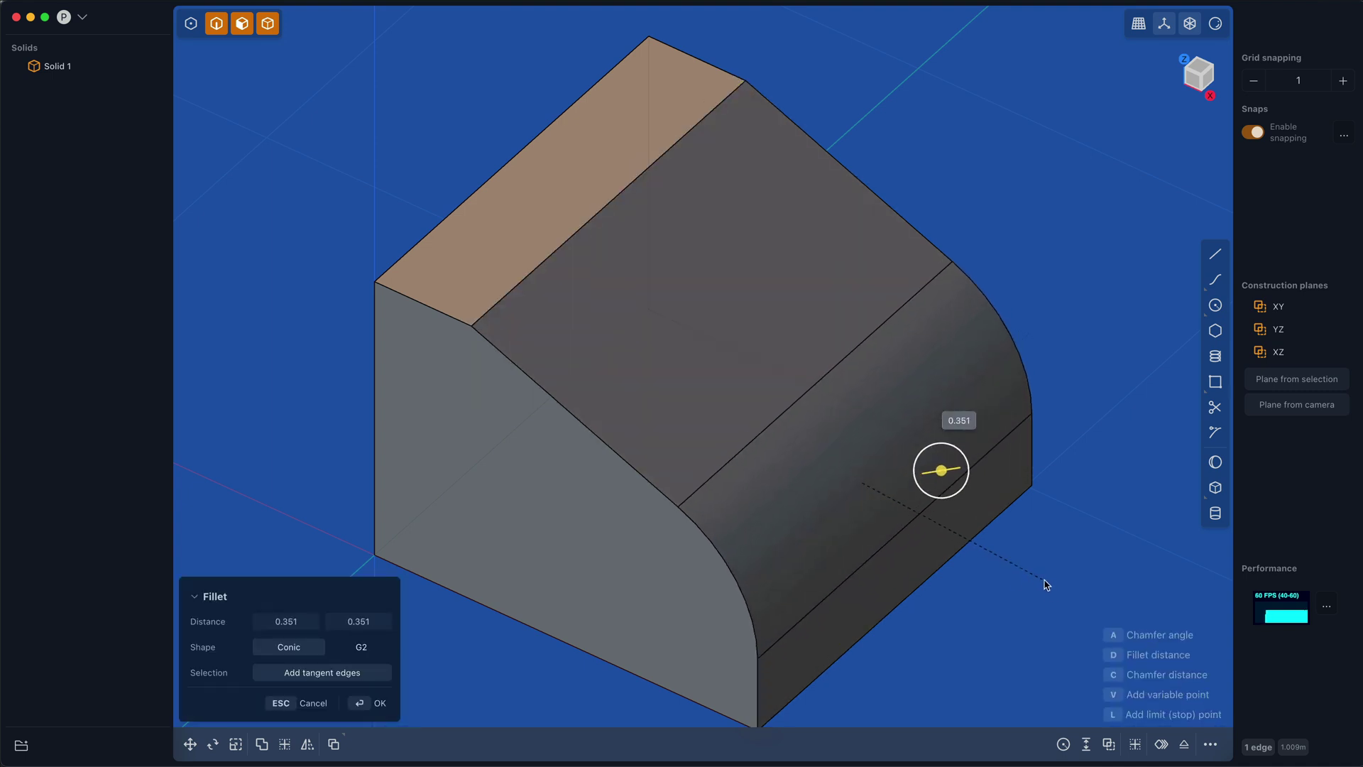
{"action": "key", "text": "Return"}
{"action": "key", "text": "1"}
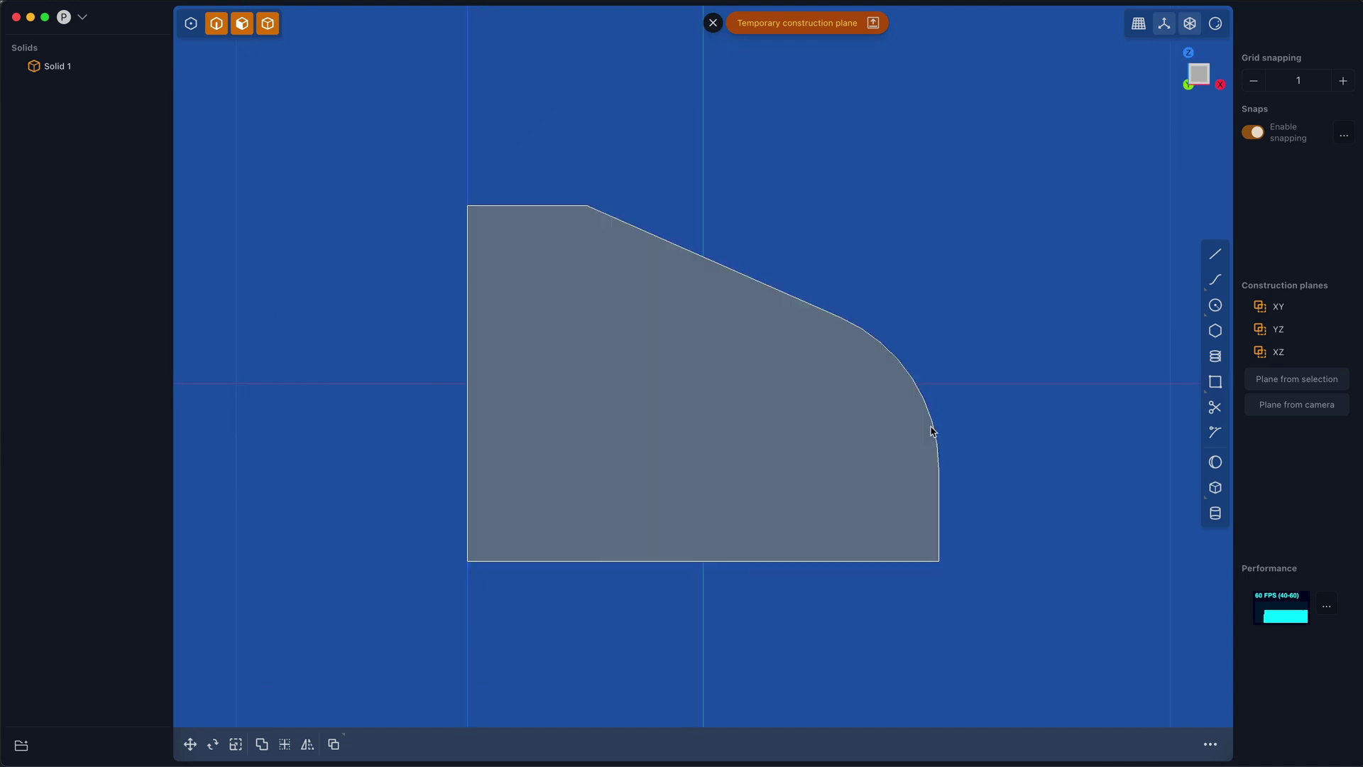
{"action": "scroll", "coordinate": [934, 426], "scroll_direction": "up", "scroll_amount": 5}
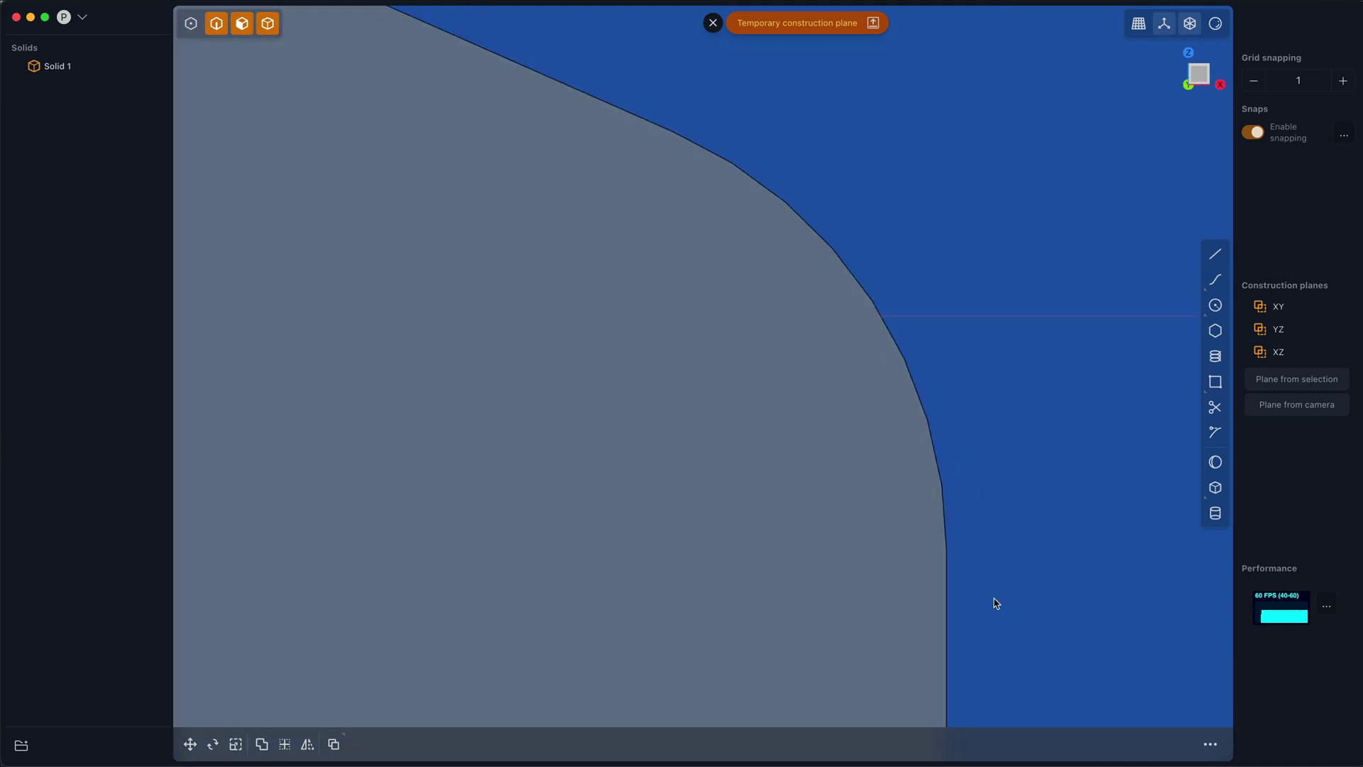
{"action": "scroll", "coordinate": [987, 598], "scroll_direction": "down", "scroll_amount": 5}
{"action": "middle_click_drag", "start_coordinate": [984, 594], "coordinate": [907, 624]}
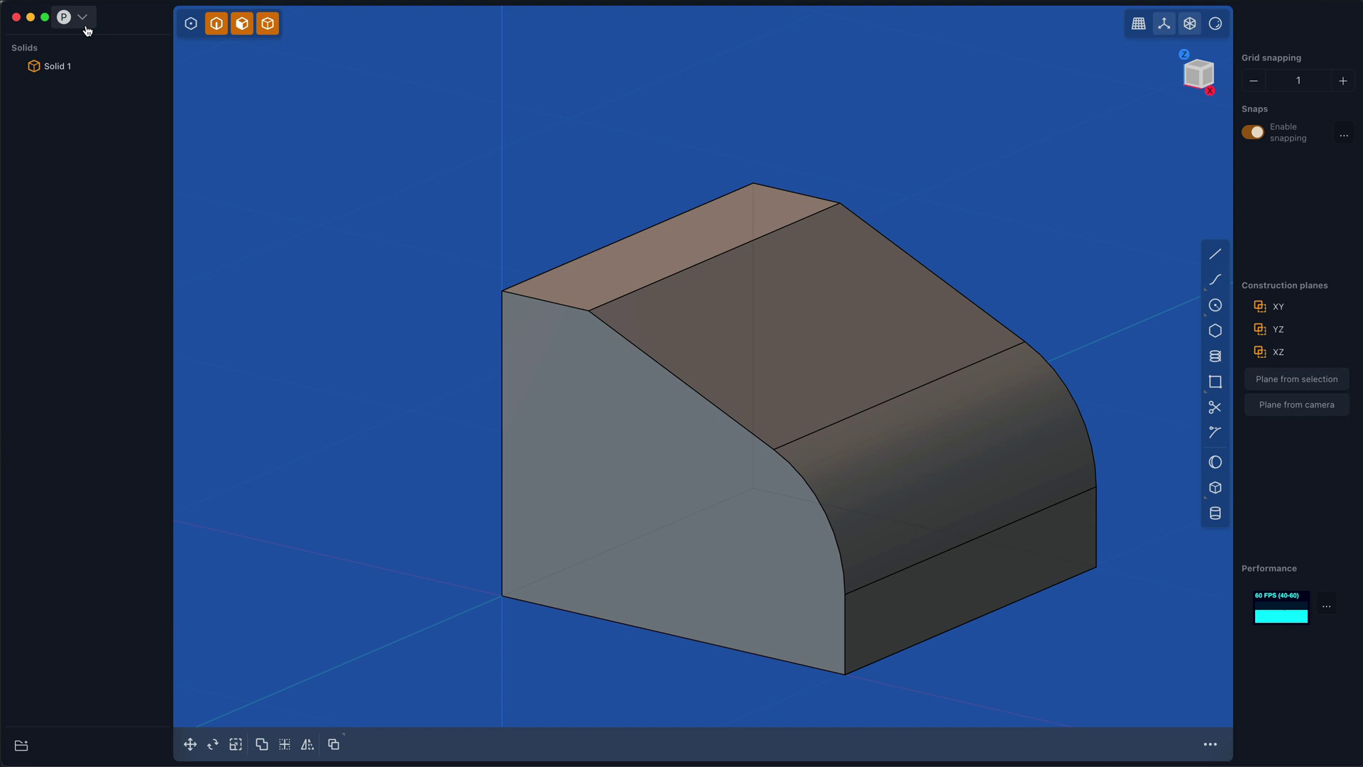
- Set CPU faceting quality to Extra detail under Preferences > Performance, then close Preferences
{"action": "left_click", "coordinate": [85, 19]}
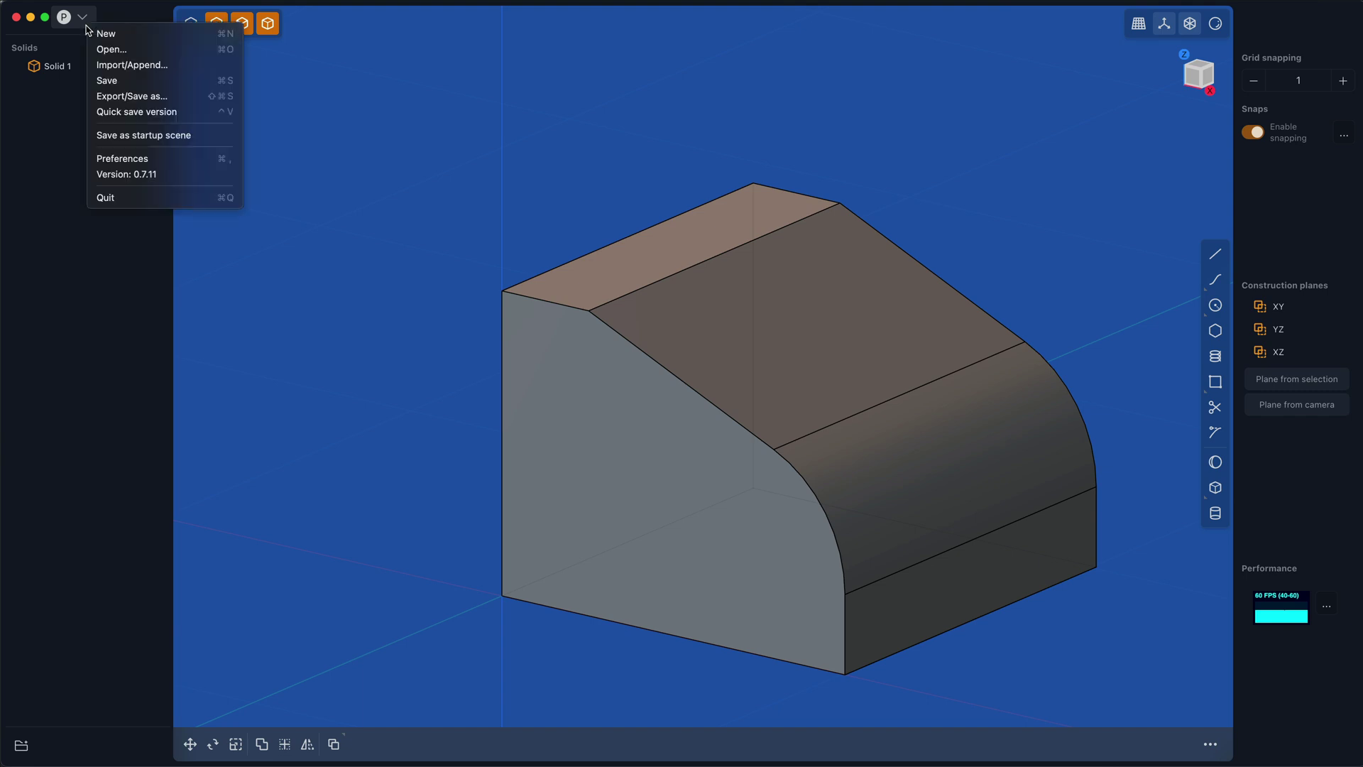
{"action": "left_click", "coordinate": [153, 157]}
{"action": "left_click", "coordinate": [448, 123]}
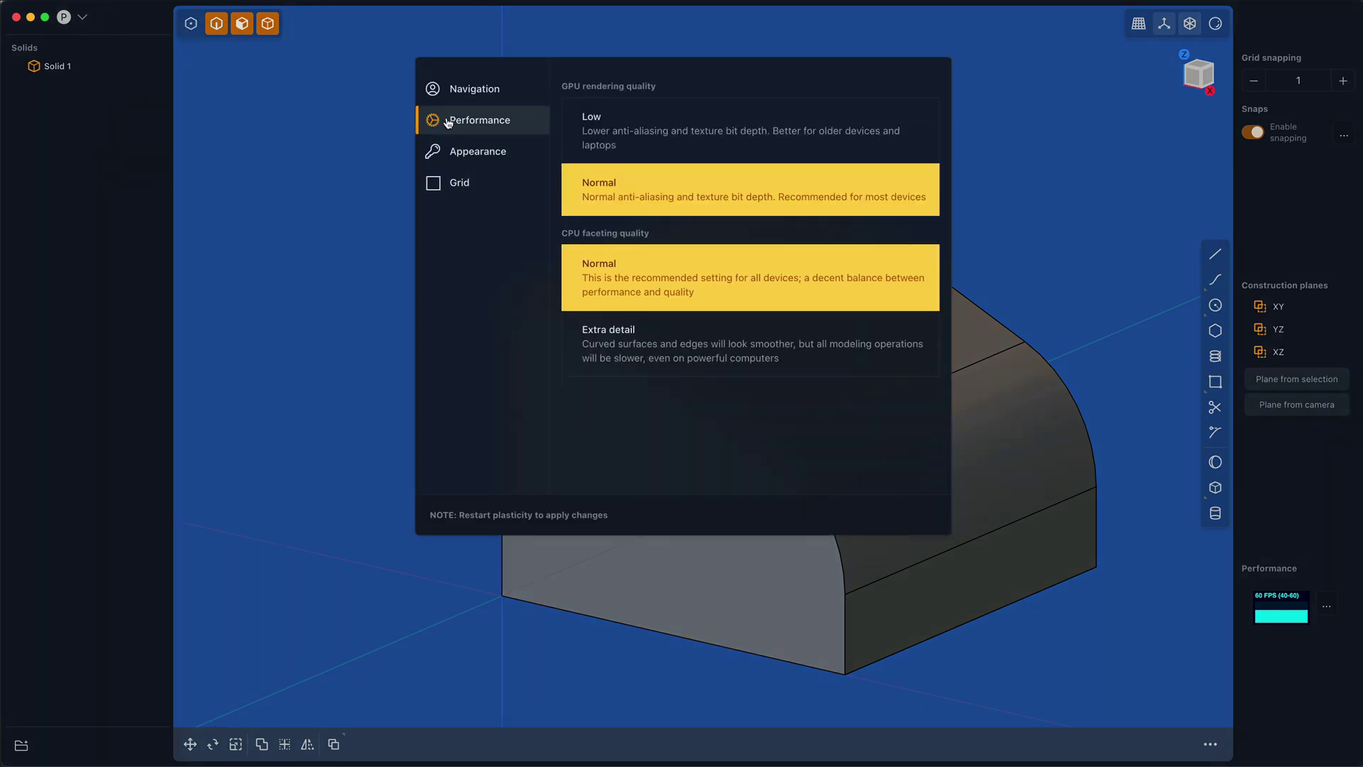
{"action": "left_click", "coordinate": [717, 345]}
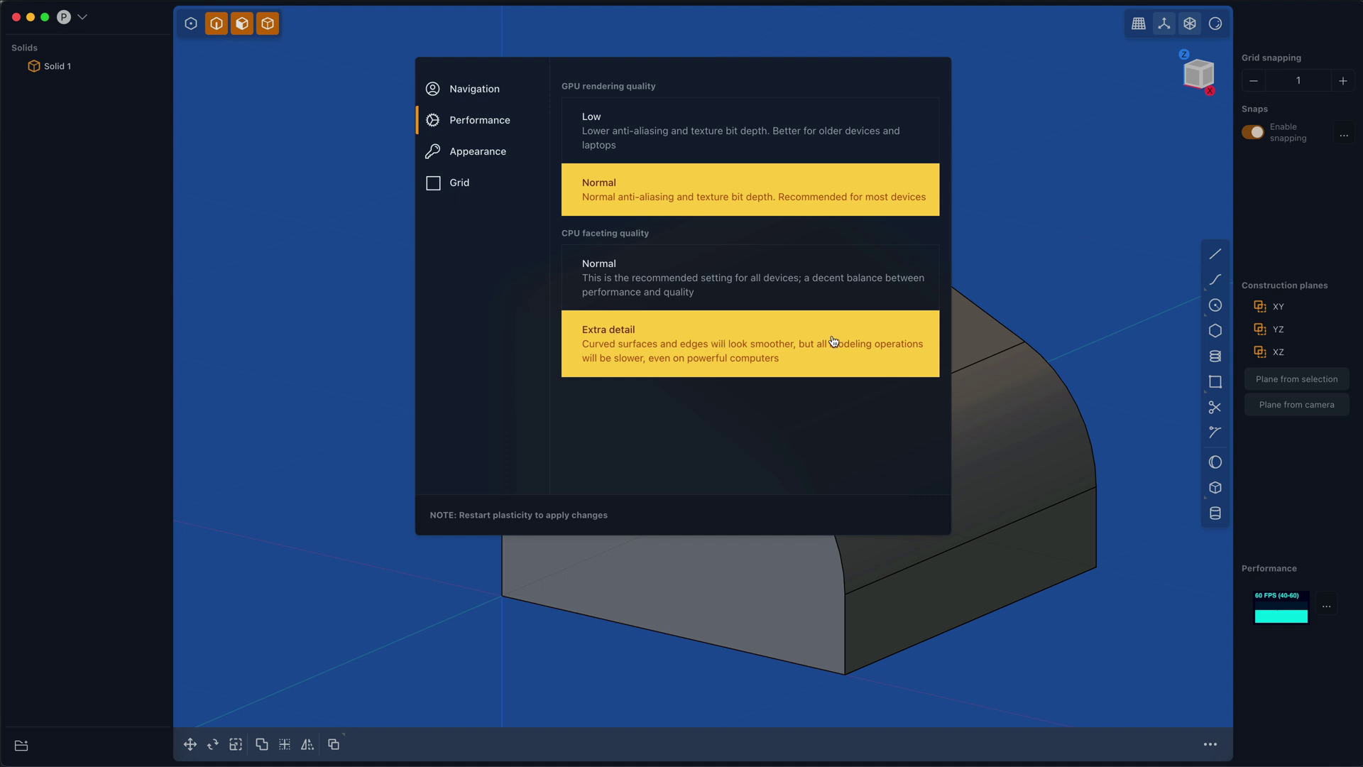
{"action": "left_click", "coordinate": [361, 411]}
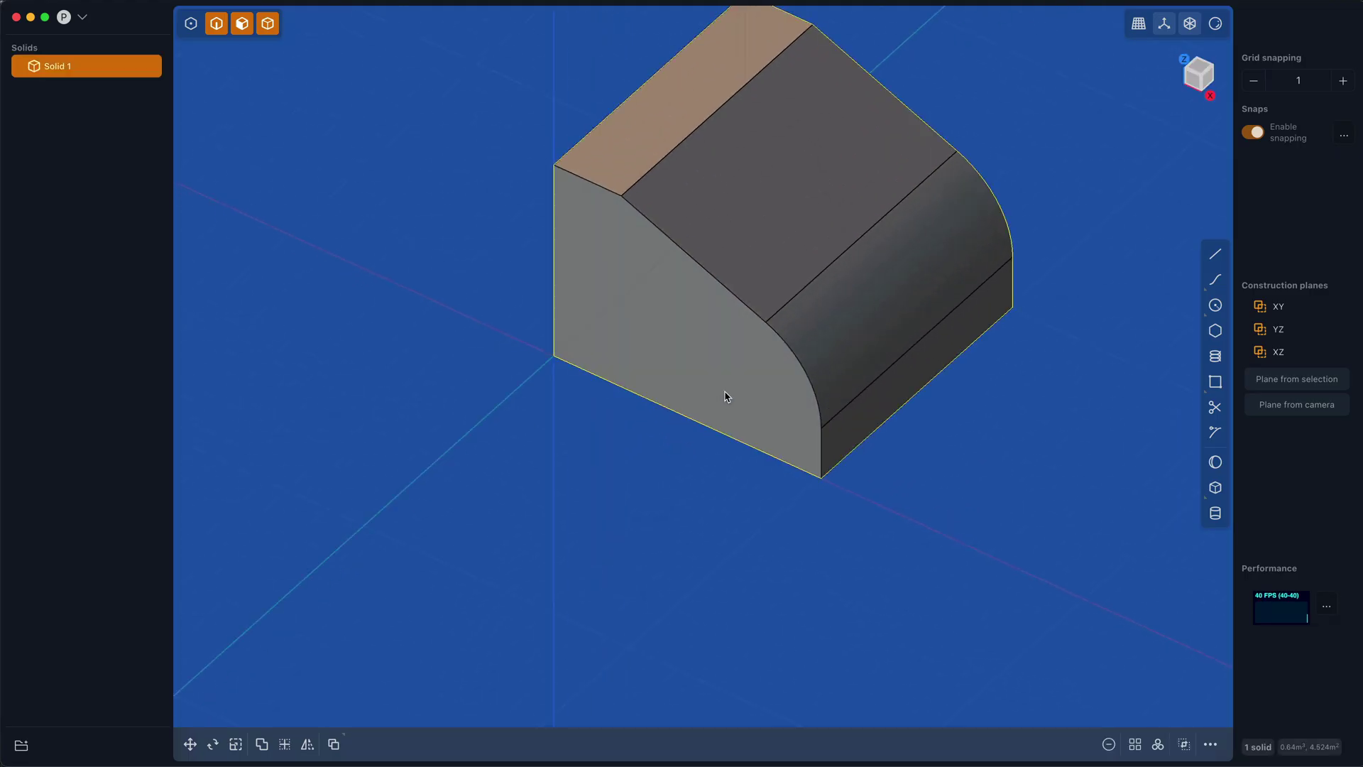
- Inspect the filleted solid's profile face-on, then return to perspective and shift it left
{"action": "key", "text": "/"}
{"action": "scroll", "coordinate": [791, 408], "scroll_direction": "up", "scroll_amount": 3}
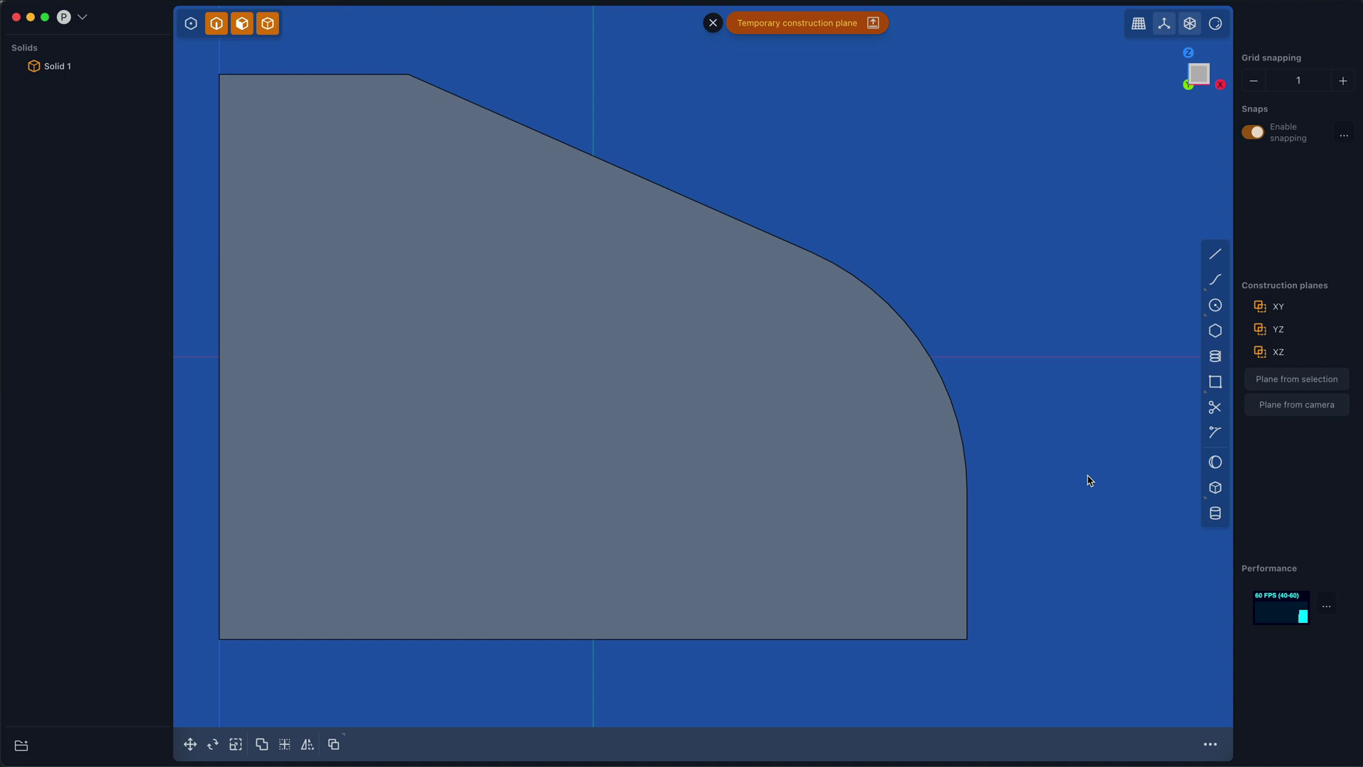
{"action": "key", "text": "Escape"}
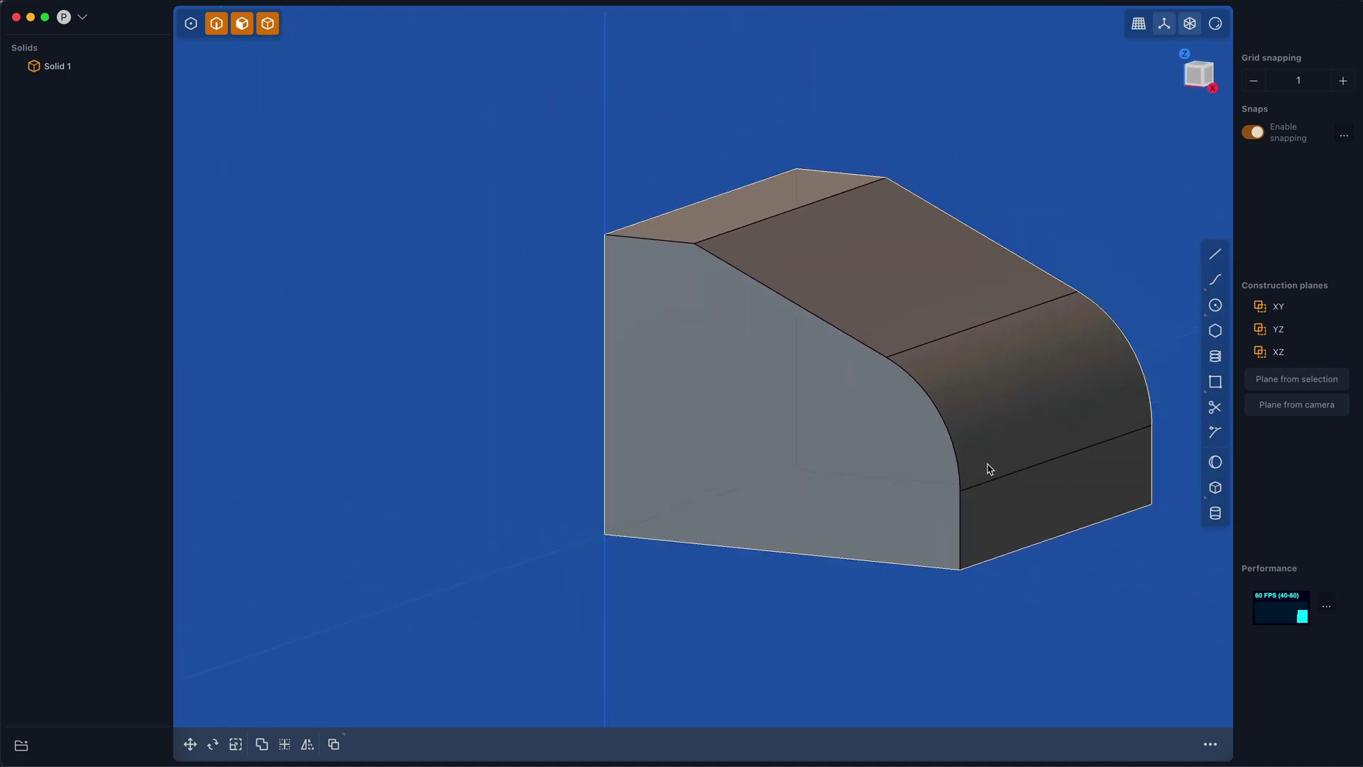
{"action": "middle_click_drag", "start_coordinate": [990, 469], "coordinate": [812, 490], "text": "shift"}
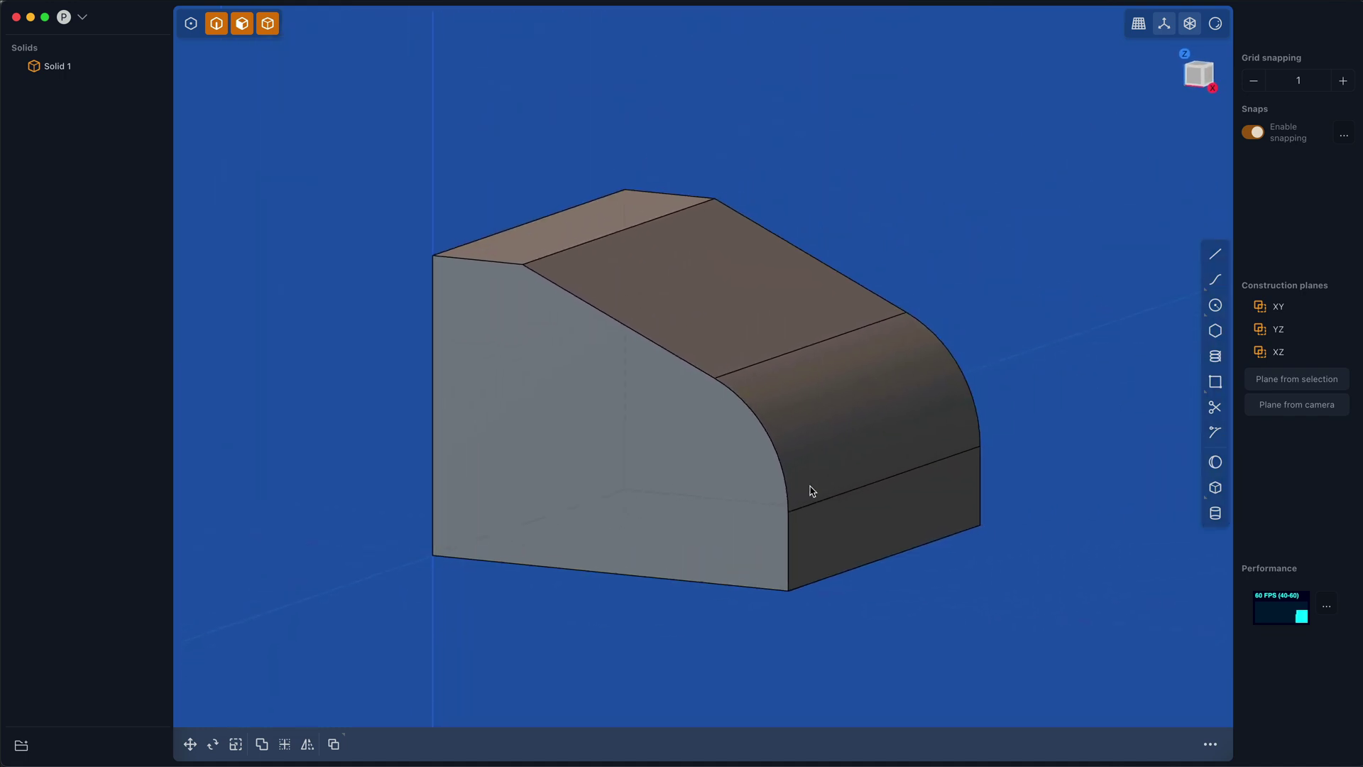
- Open Preferences, step through the Performance, Appearance and Grid pages, then close it
{"action": "left_click", "coordinate": [78, 30]}
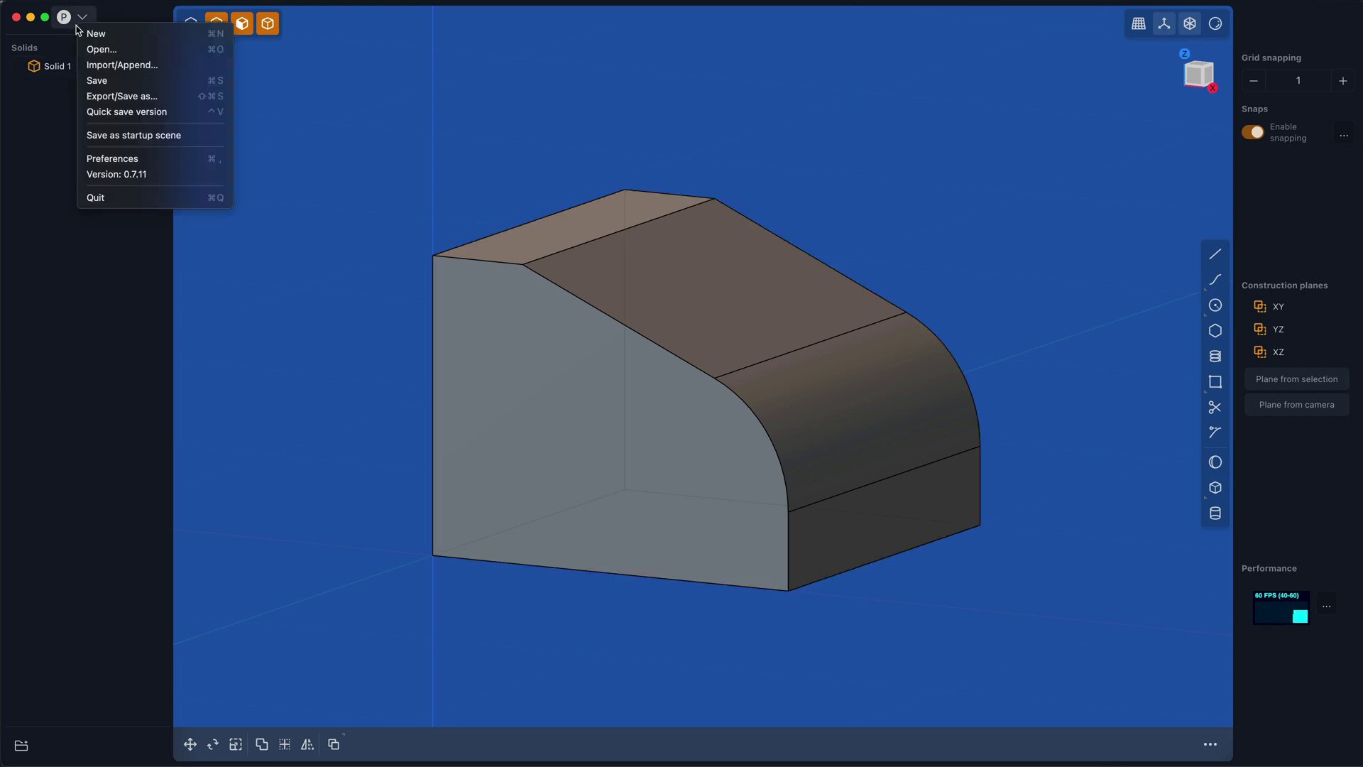
{"action": "left_click", "coordinate": [145, 162]}
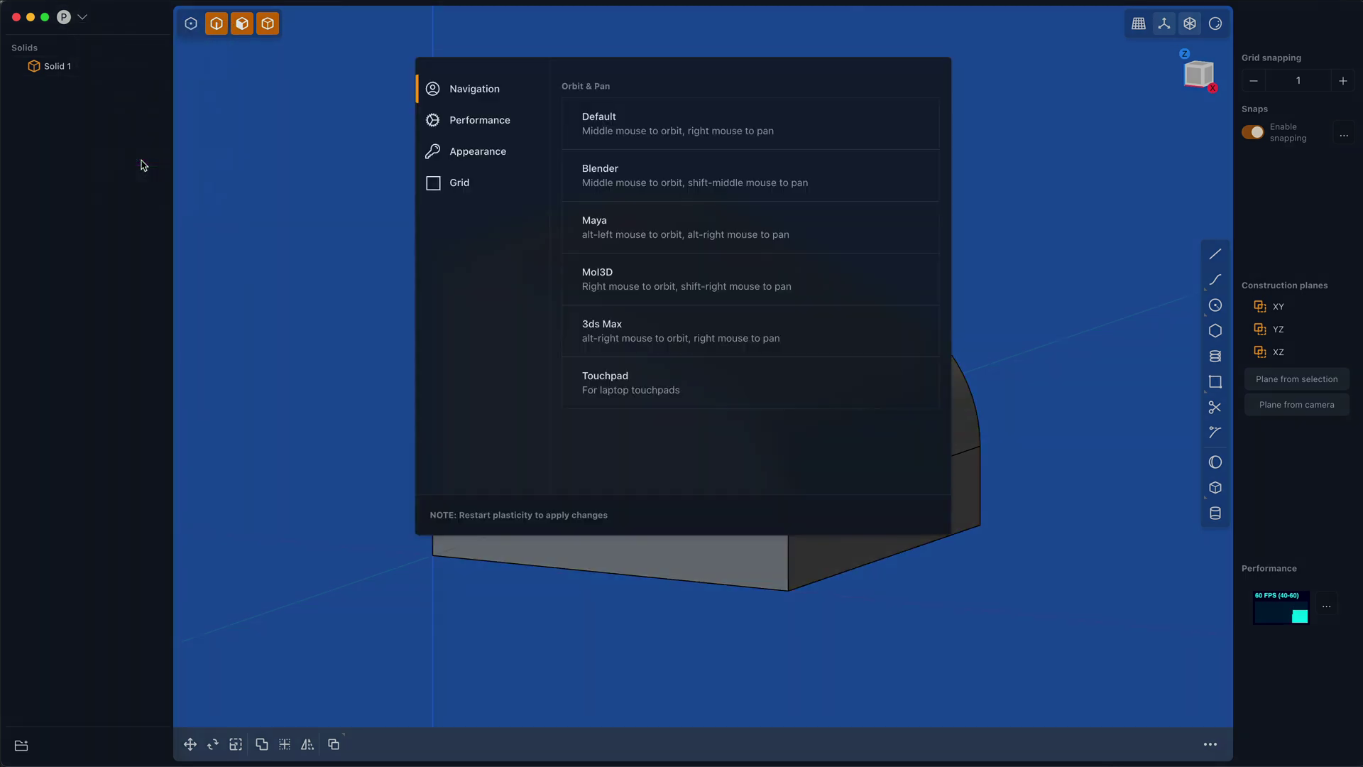
{"action": "left_click", "coordinate": [525, 119]}
{"action": "left_click", "coordinate": [494, 151]}
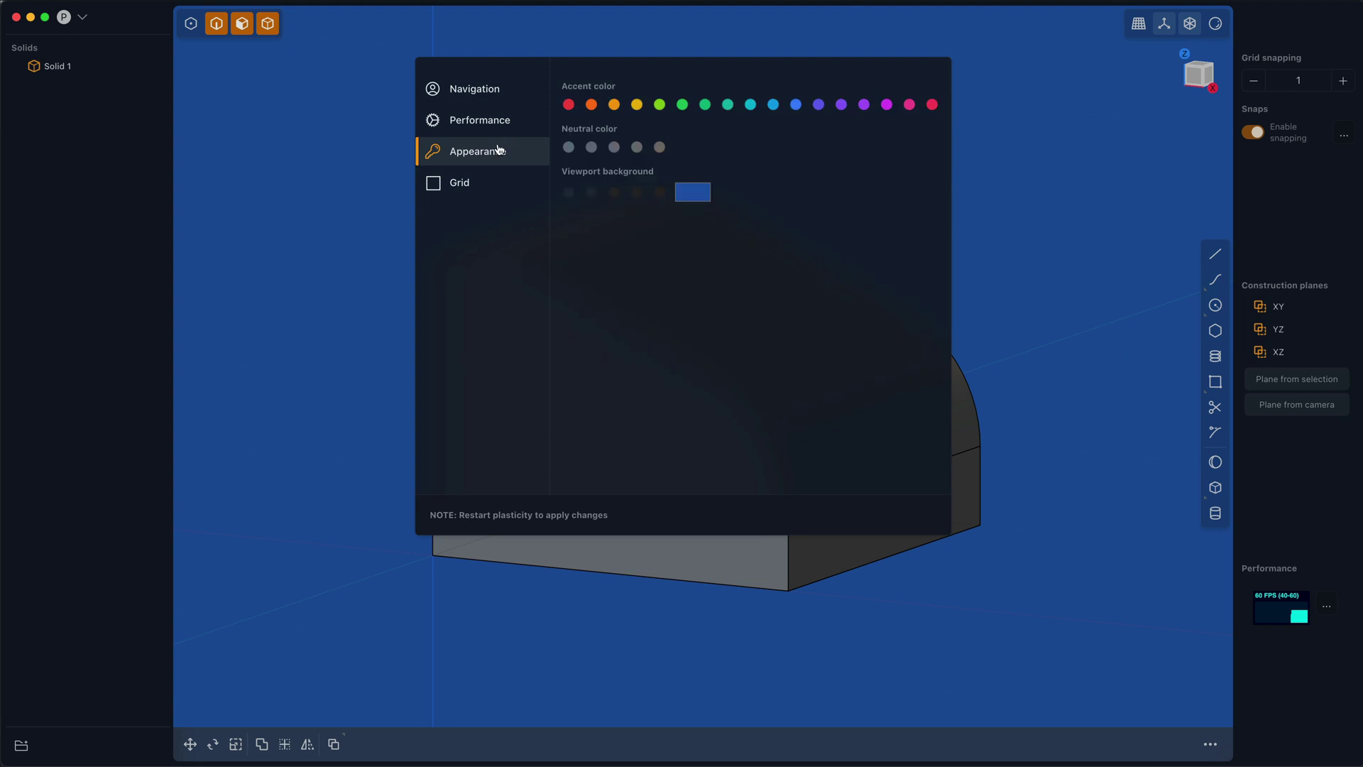
{"action": "left_click", "coordinate": [483, 181]}
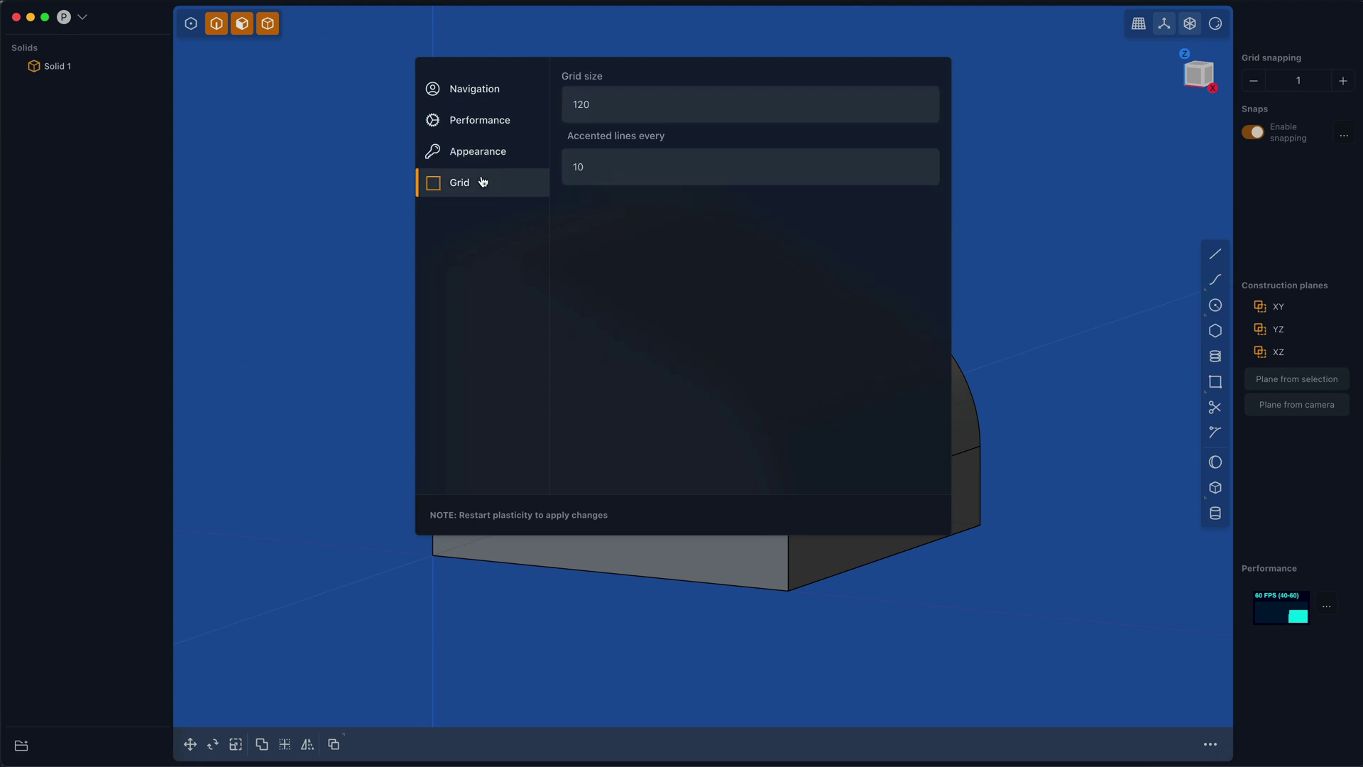
{"action": "left_click", "coordinate": [314, 259]}
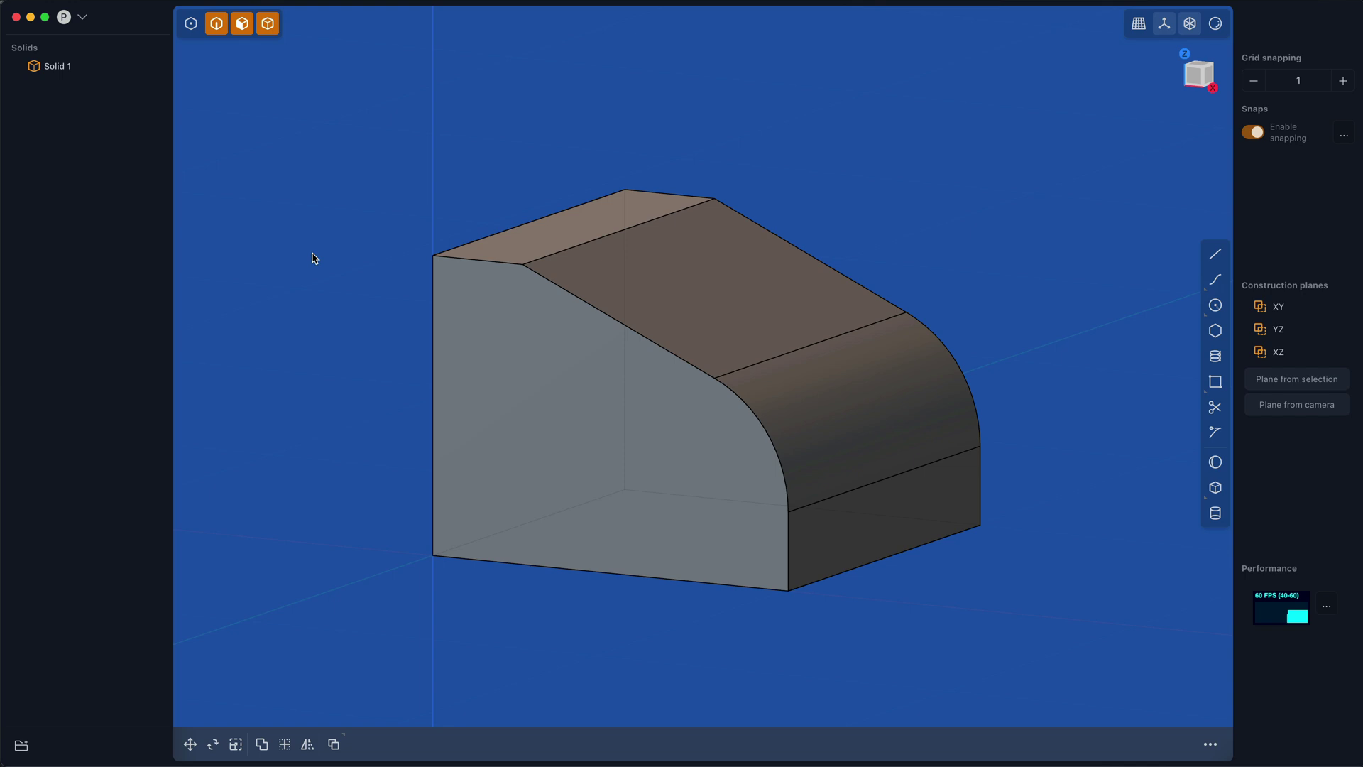